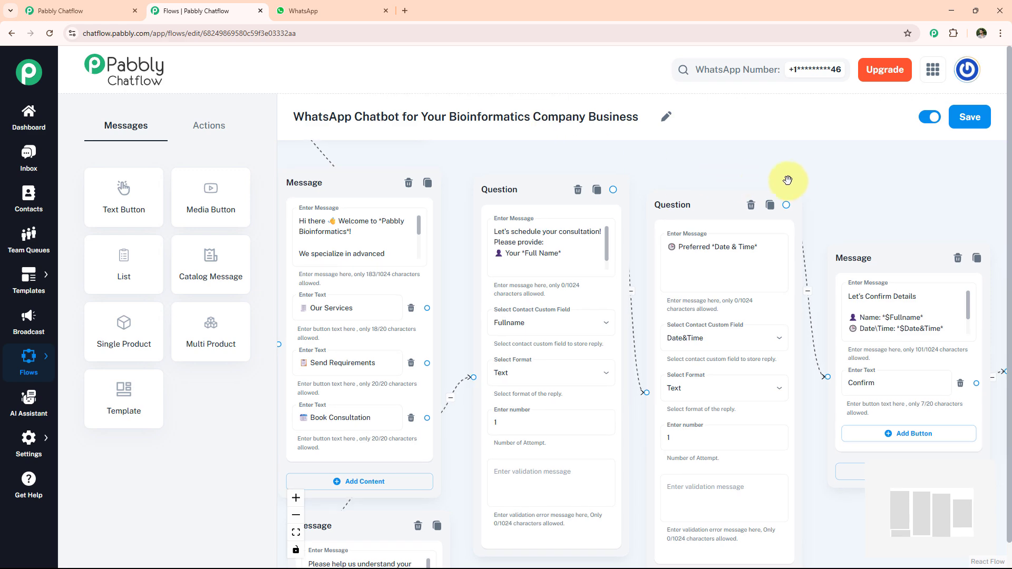
Step: Switch to WhatsApp and send "I Want Data Visualization & Reporting Services" to the Bioinformatics Company Business chat
left_click_drag(787, 176, 696, 151)
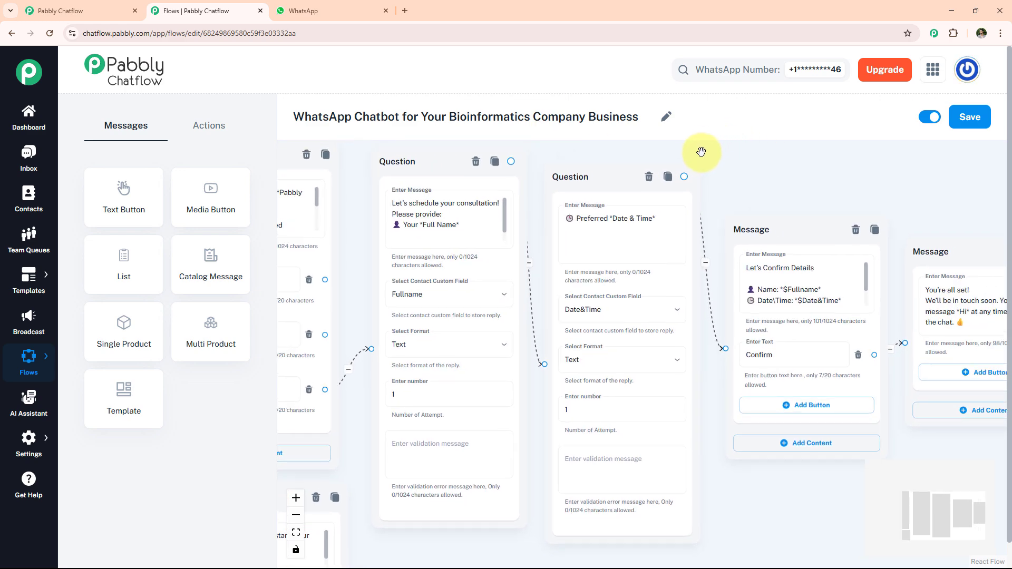
left_click(329, 6)
left_click(569, 529)
type("I Want Data Visualization & Reporting Services")
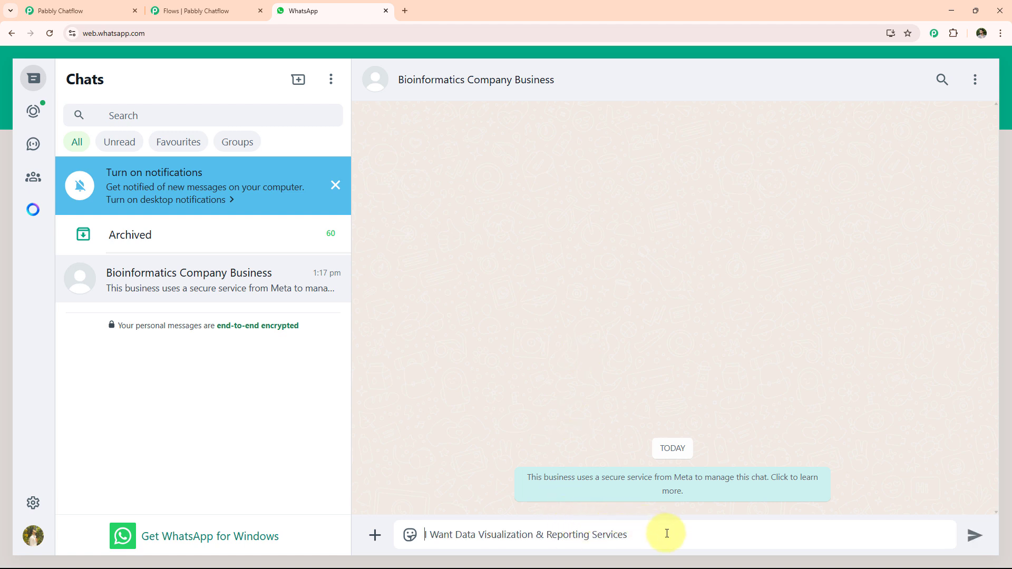
key("Return")
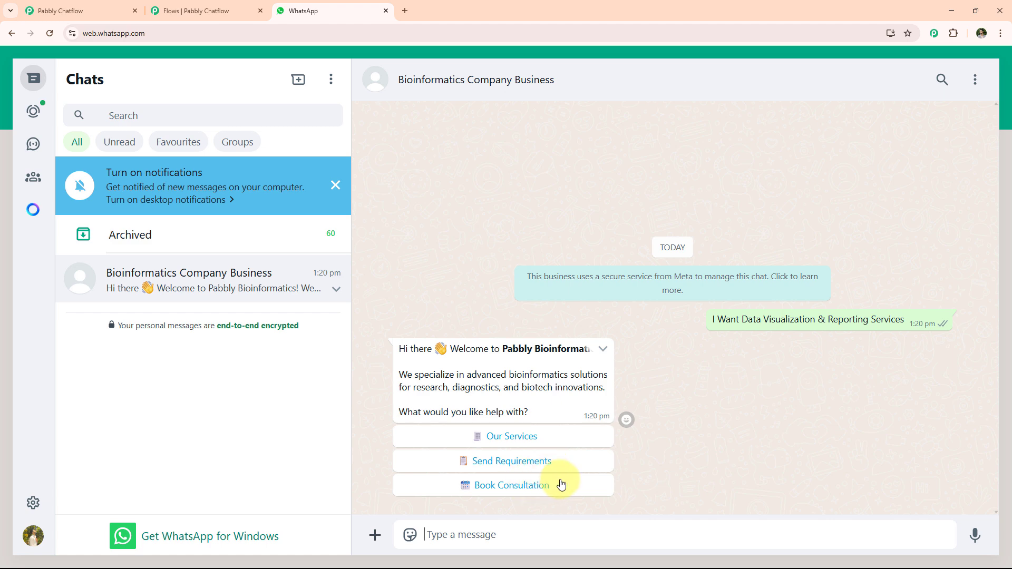
Step: Choose Our Services and Book Consultation from the chatbot's welcome message options
left_click(526, 438)
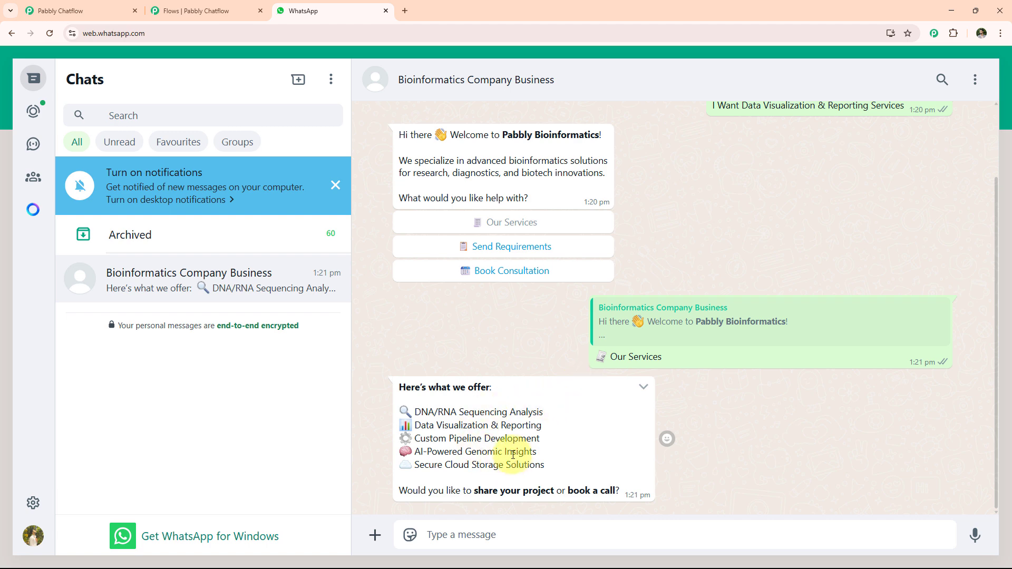
left_click(501, 272)
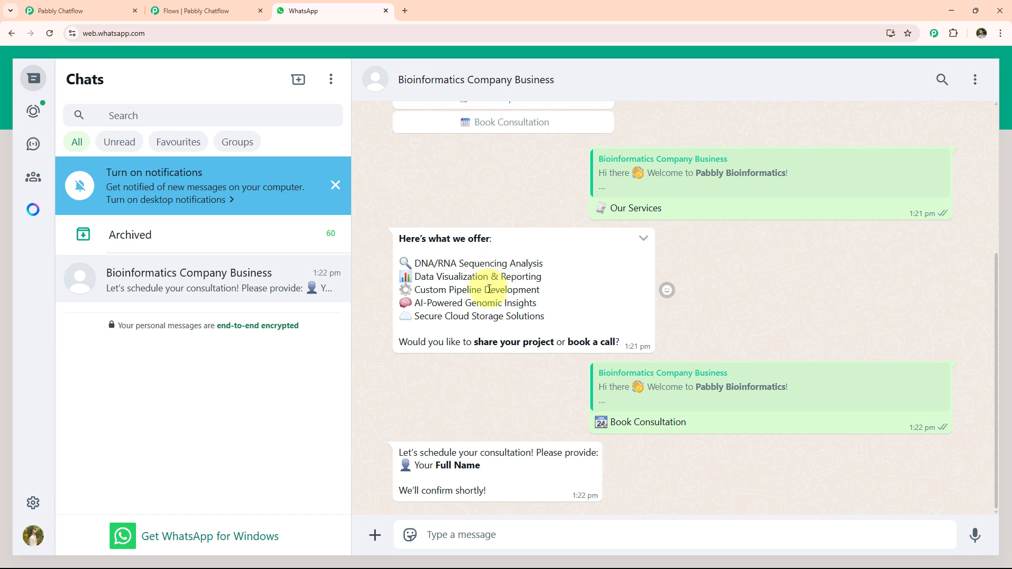
Step: Answer the booking questions with the customer's full name and "25 may 2025 - 10 AM", and confirm the details
left_click(500, 534)
type("Test User")
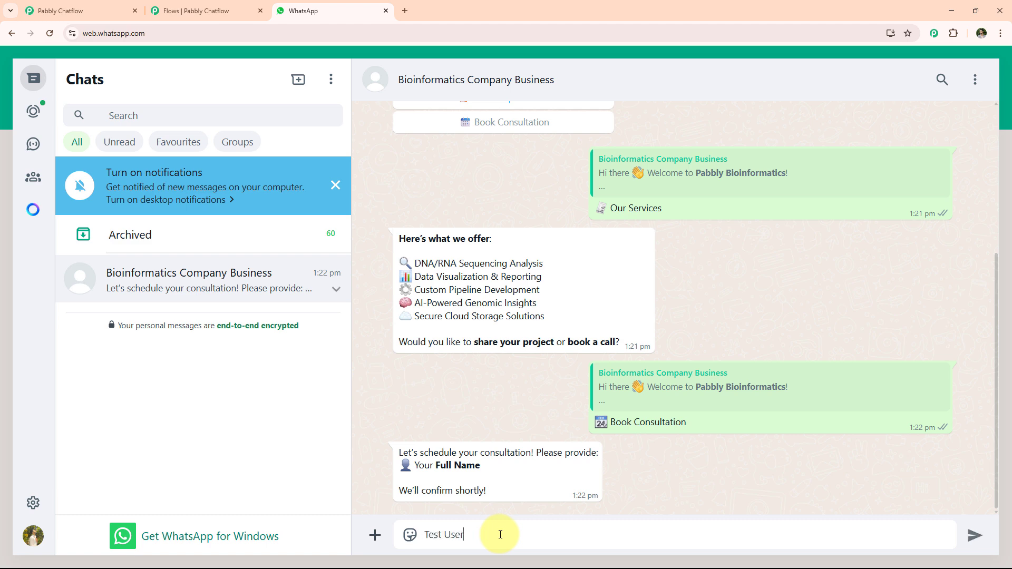
key("Return")
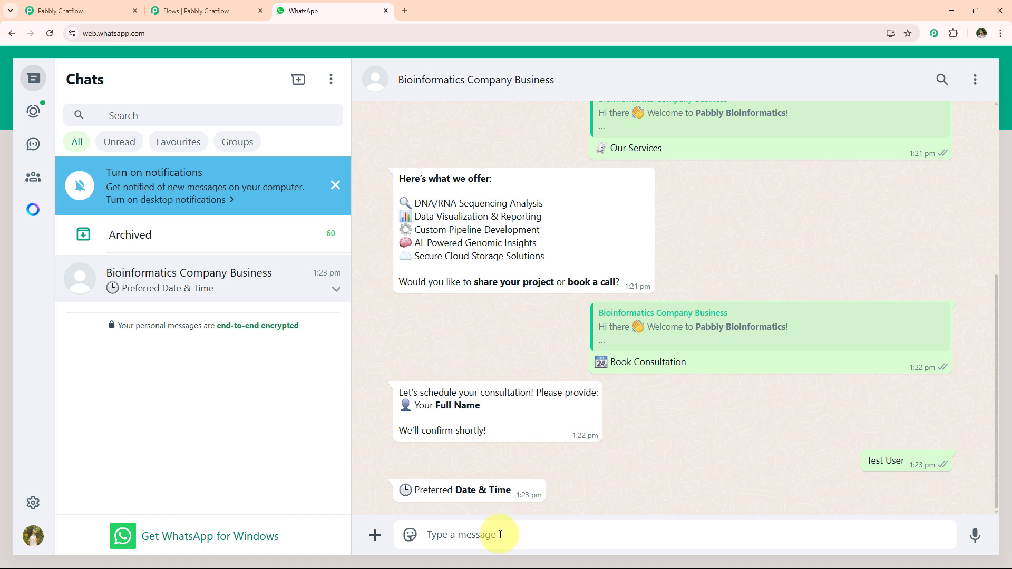
type("25 may 2025 - 10 AM")
key("Return")
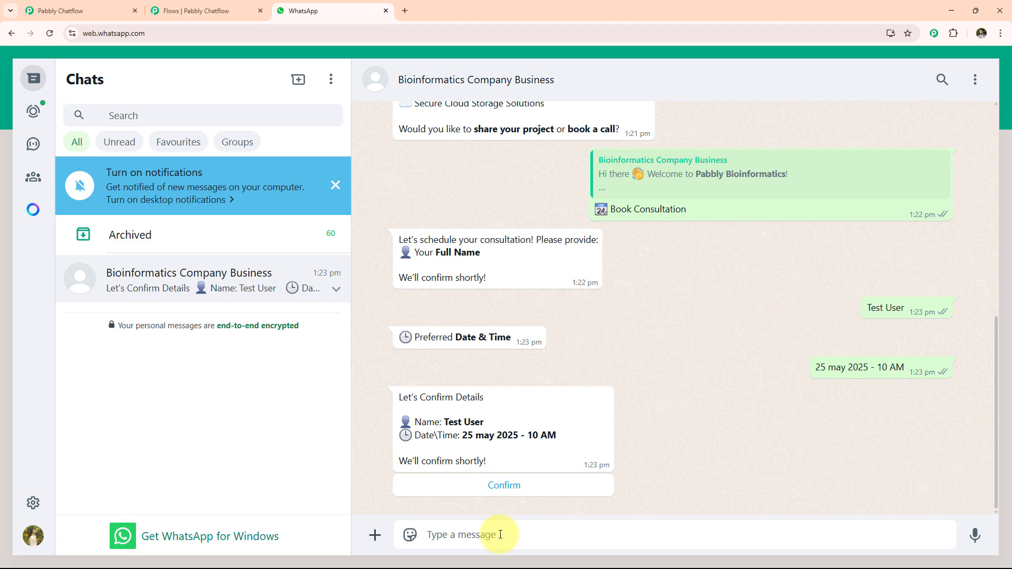
left_click(502, 485)
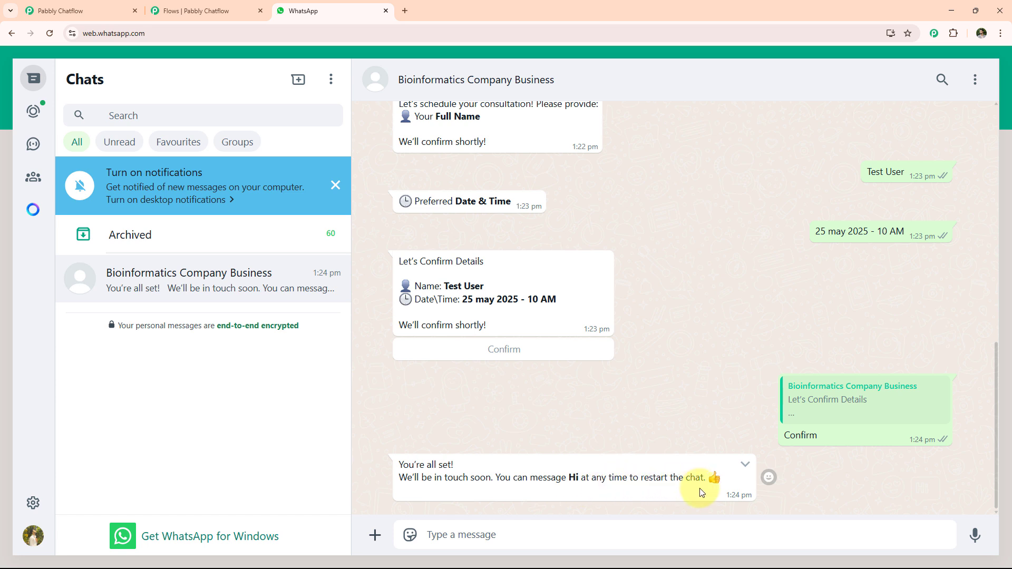
Step: Open the pabbly.com Chatflow page in a new browser tab and sign in to the Pabbly Chatflow app
left_click(196, 10)
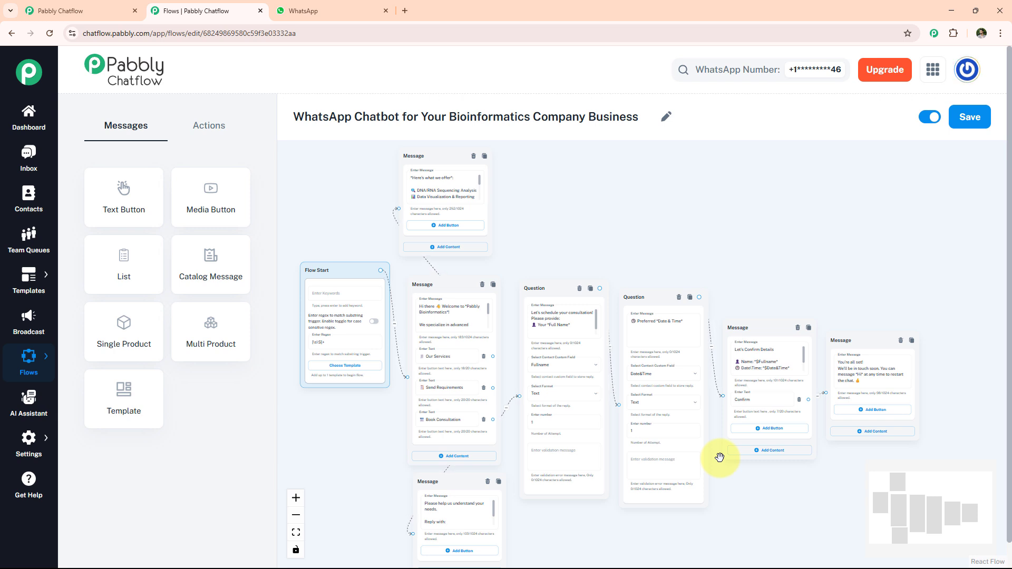
left_click(405, 11)
left_click(388, 33)
type("www.")
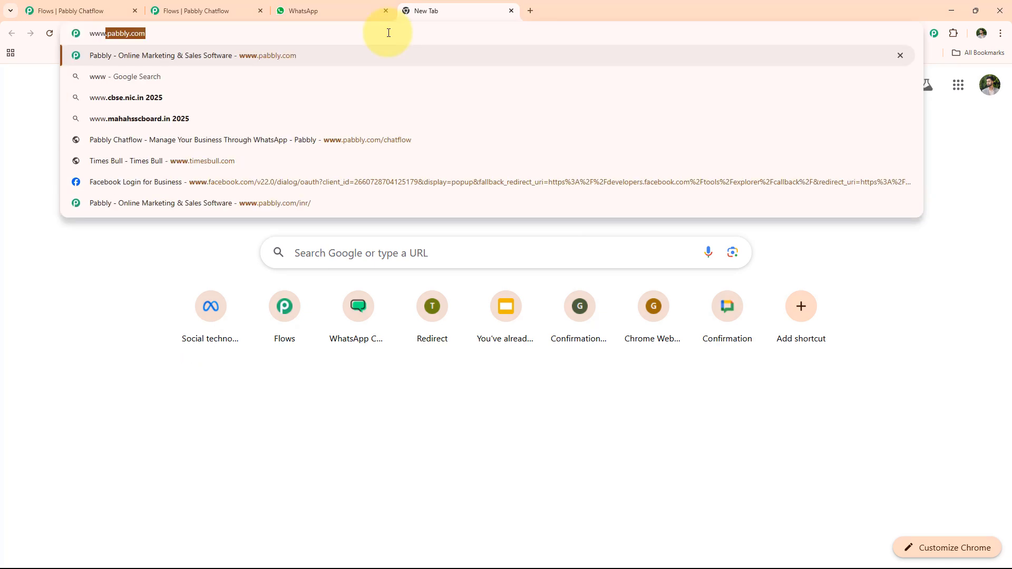
type("pabbly.com\\")
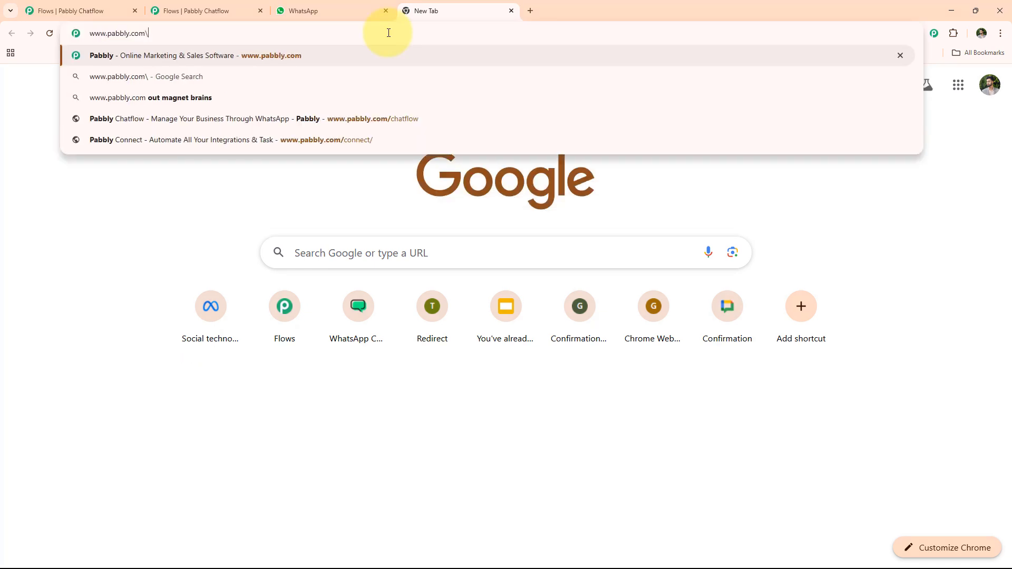
key("BackSpace")
type("/")
key("Return")
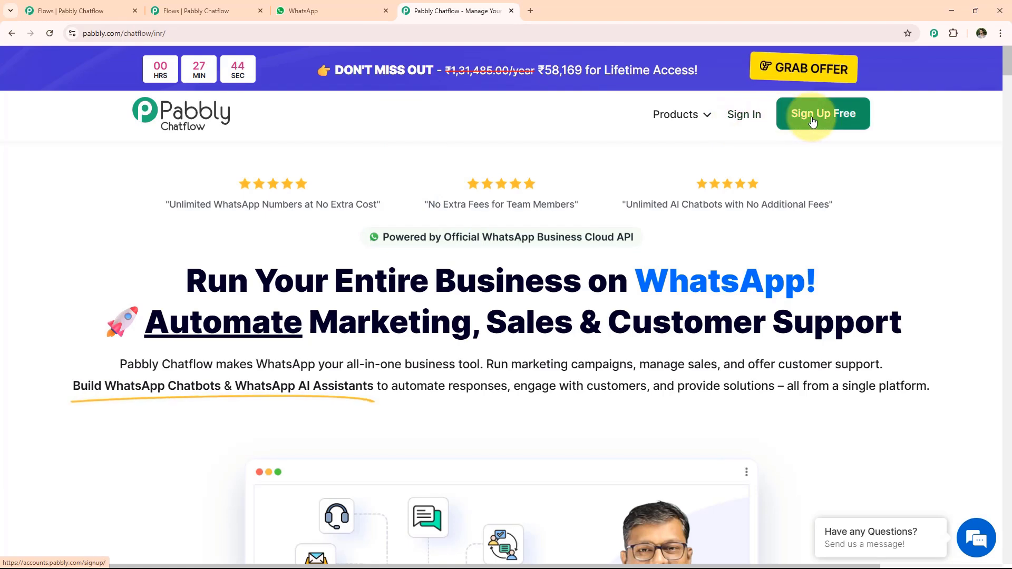
left_click(733, 115)
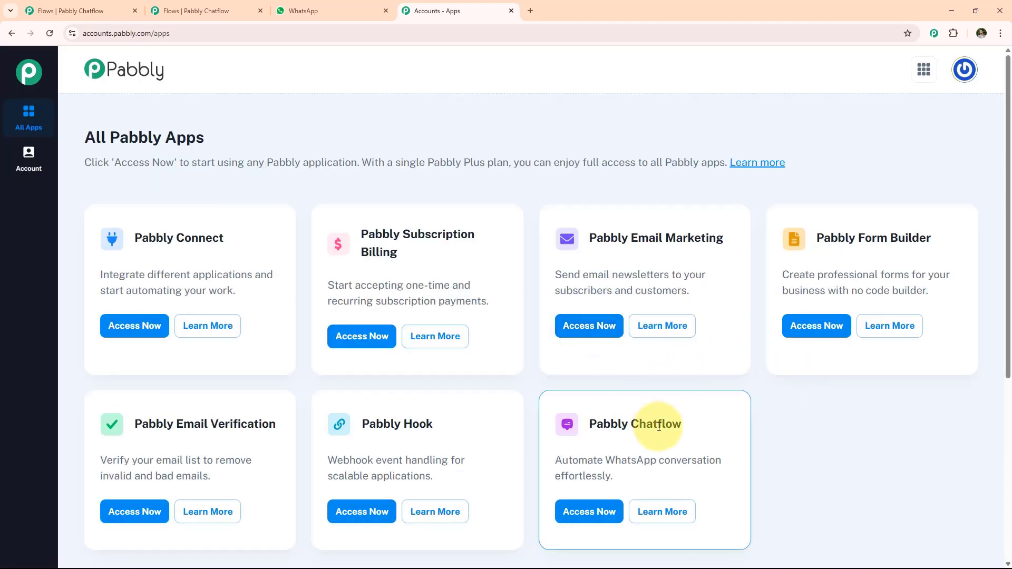
left_click(583, 512)
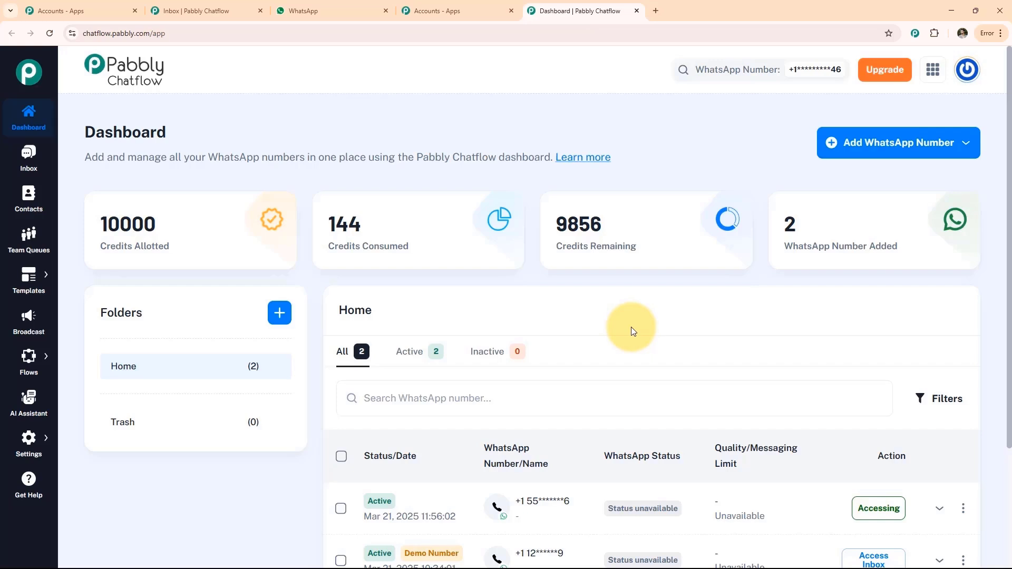
Step: Examine the WhatsApp Connect and Manual Token Connect options for adding a WhatsApp number
left_click(876, 151)
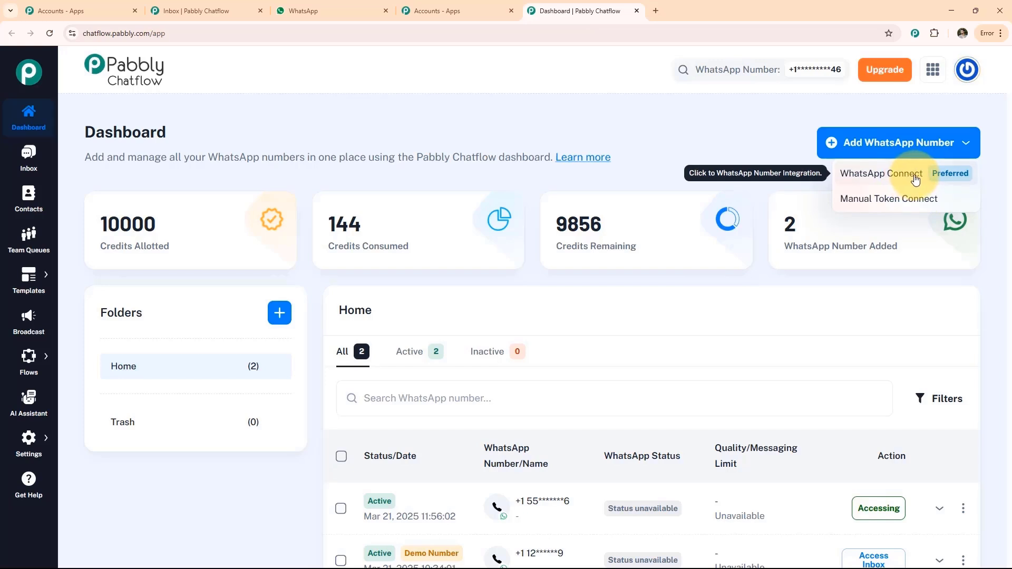
left_click(895, 201)
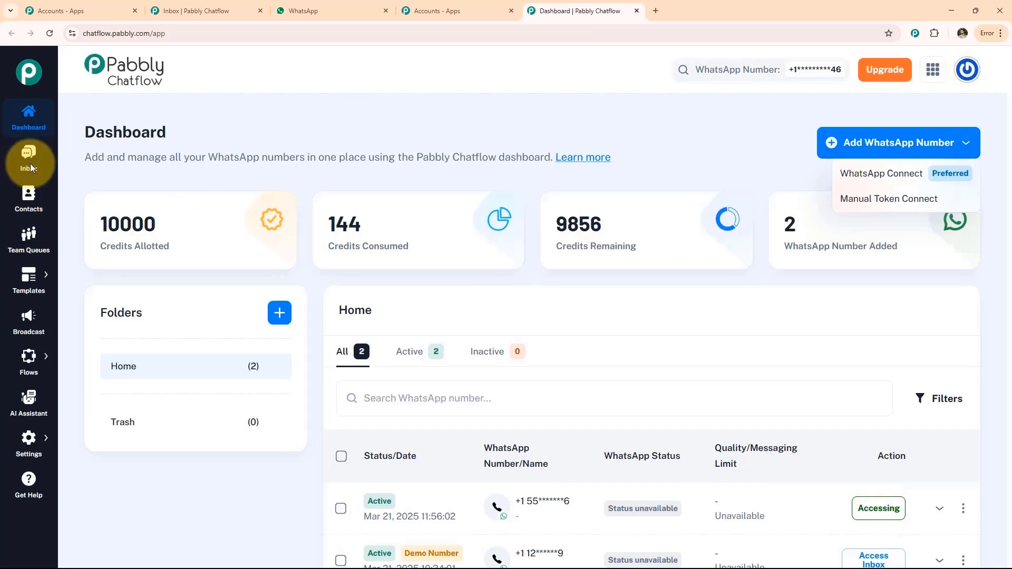
Step: Examine the contact list and the team queues of the Chatflow account
left_click(28, 196)
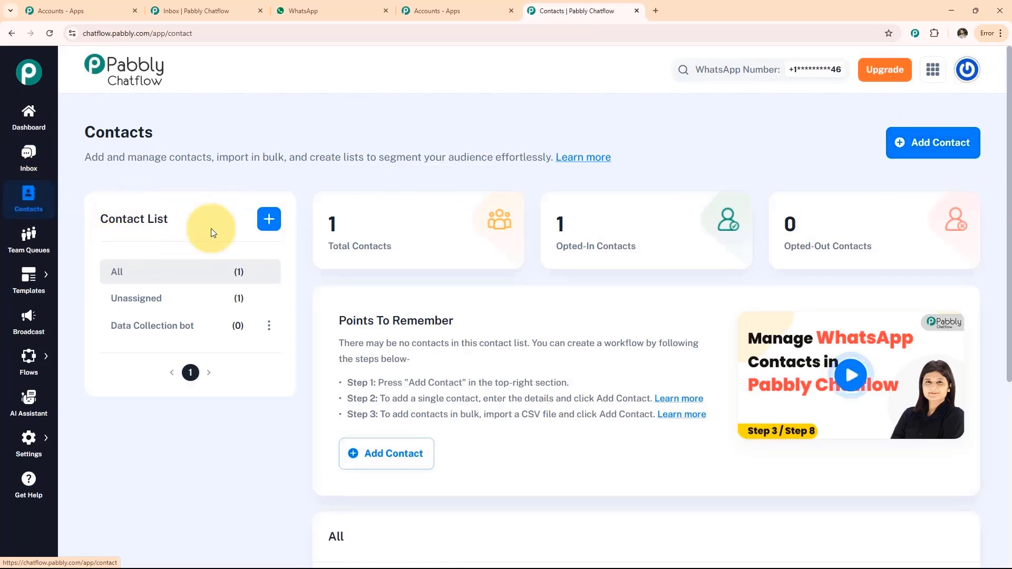
scroll(337, 311, "down", 4)
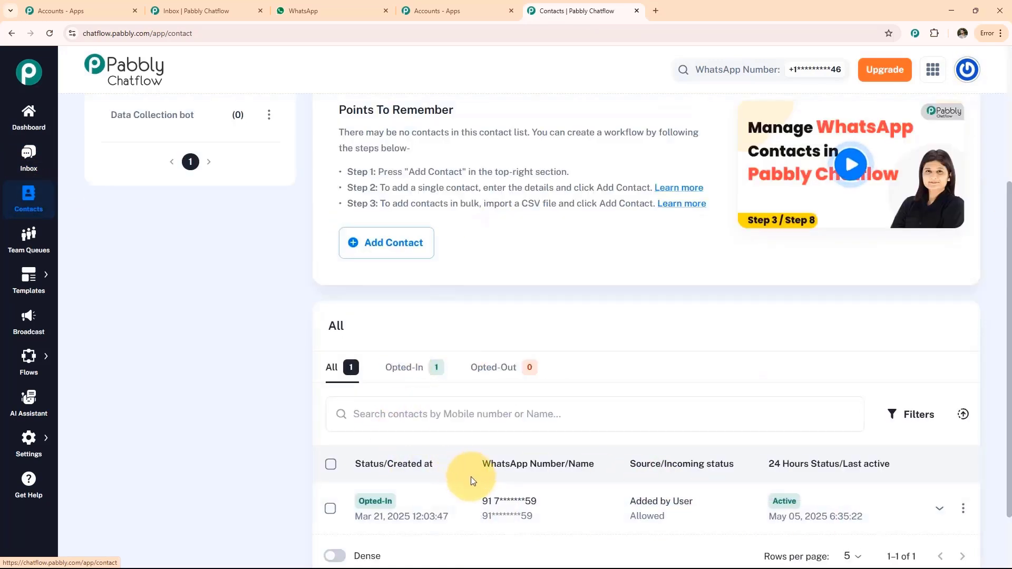
left_click(29, 239)
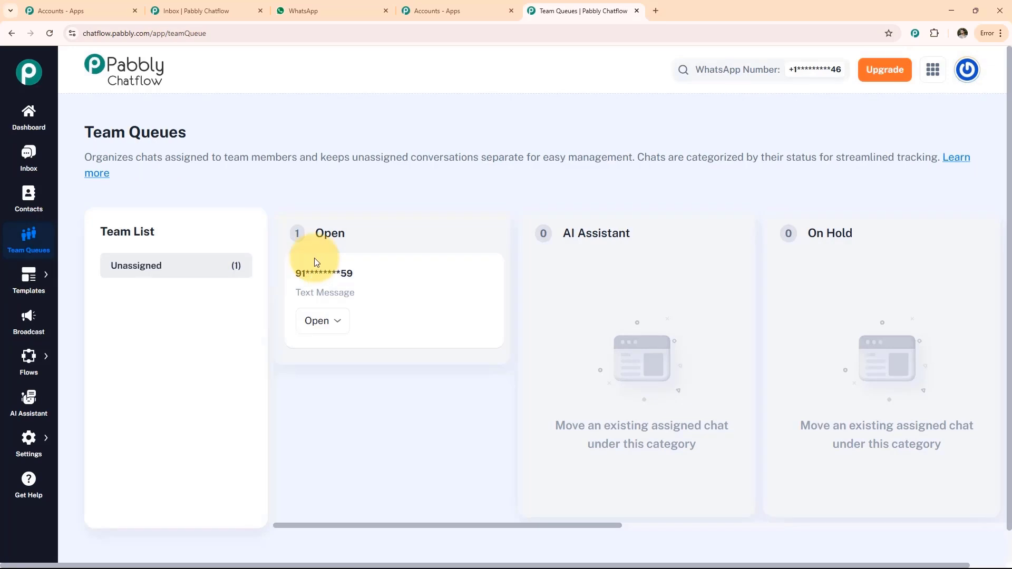
Step: Examine the message templates list and the form for adding a new template
mouse_move(53, 274)
left_click(108, 265)
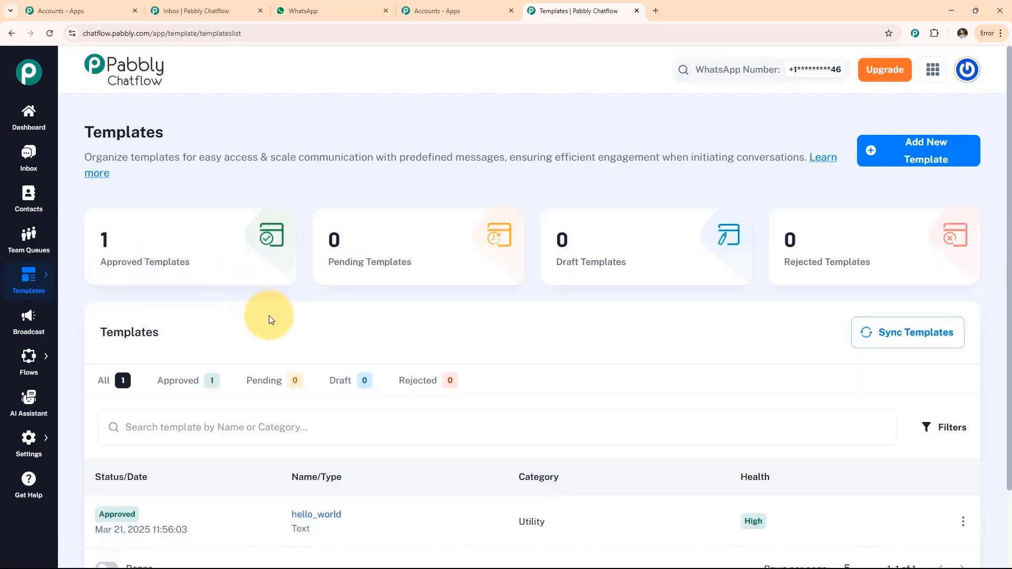
left_click(904, 159)
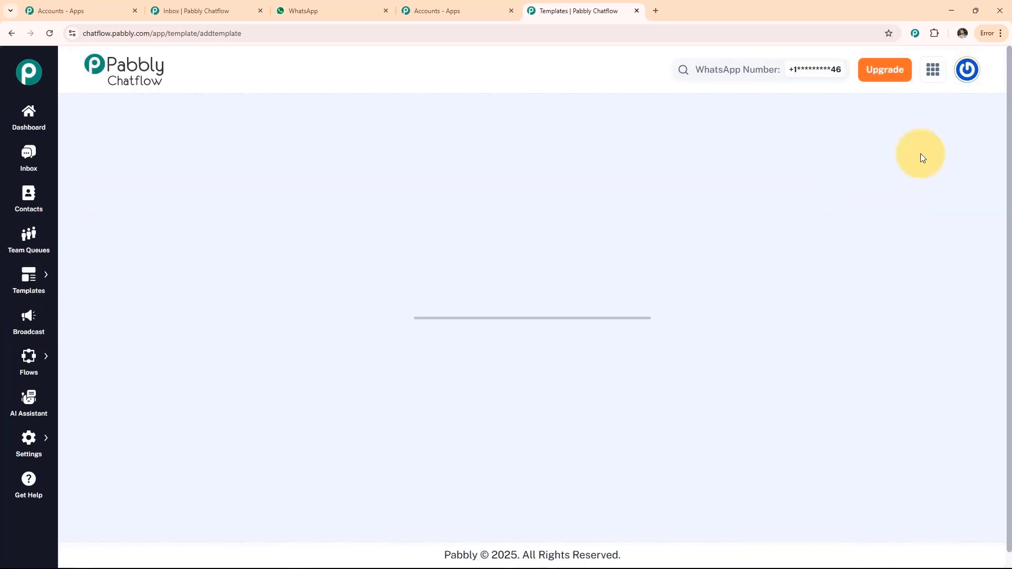
scroll(316, 380, "down", 5)
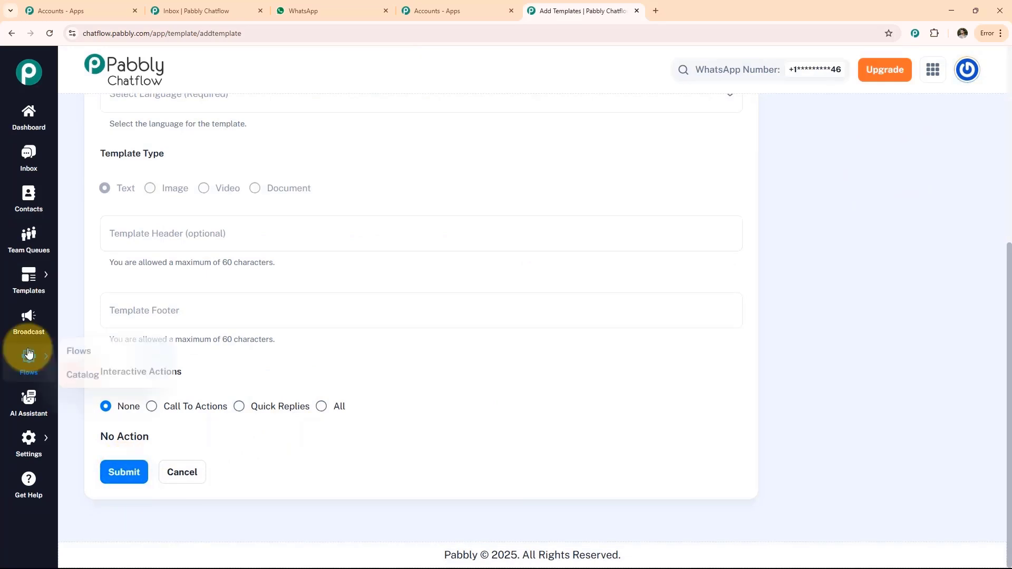
Step: Examine the broadcast campaigns overview and the form for adding a WhatsApp broadcast
left_click(25, 334)
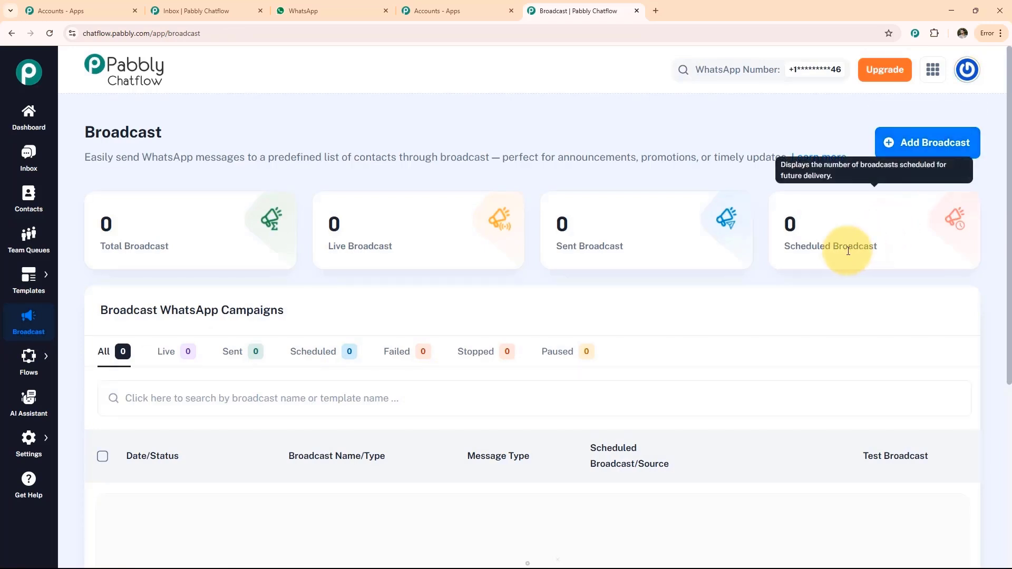
left_click(915, 150)
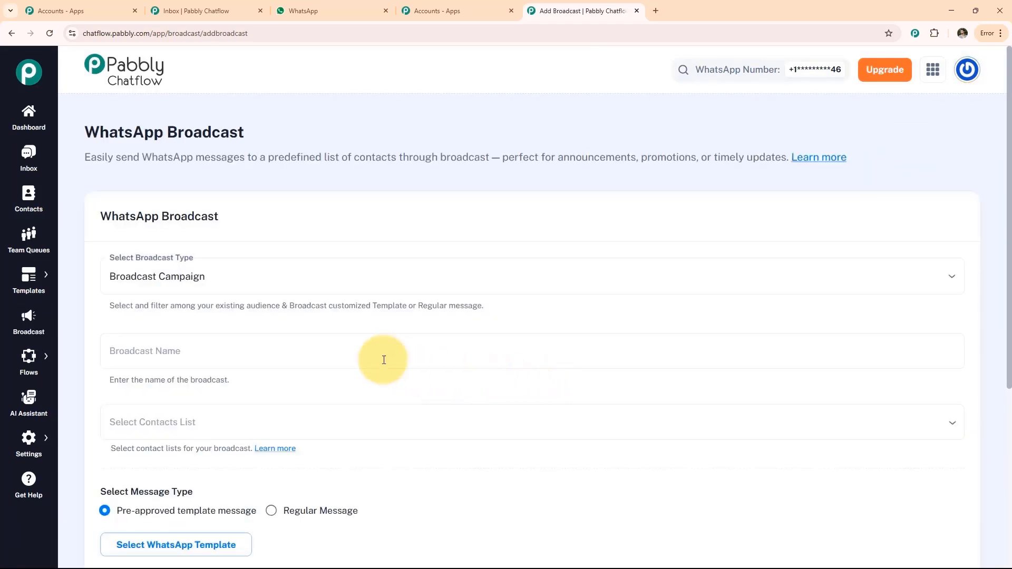
scroll(390, 359, "down", 4)
scroll(391, 363, "down", 2)
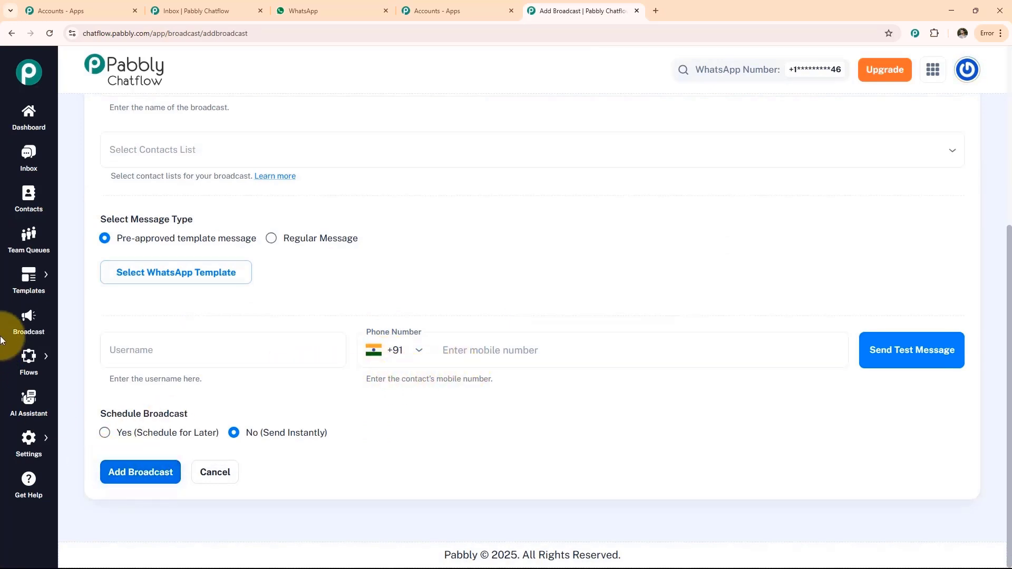
Step: Examine the Flow Builder overview and the AI Assistant section
left_click(31, 358)
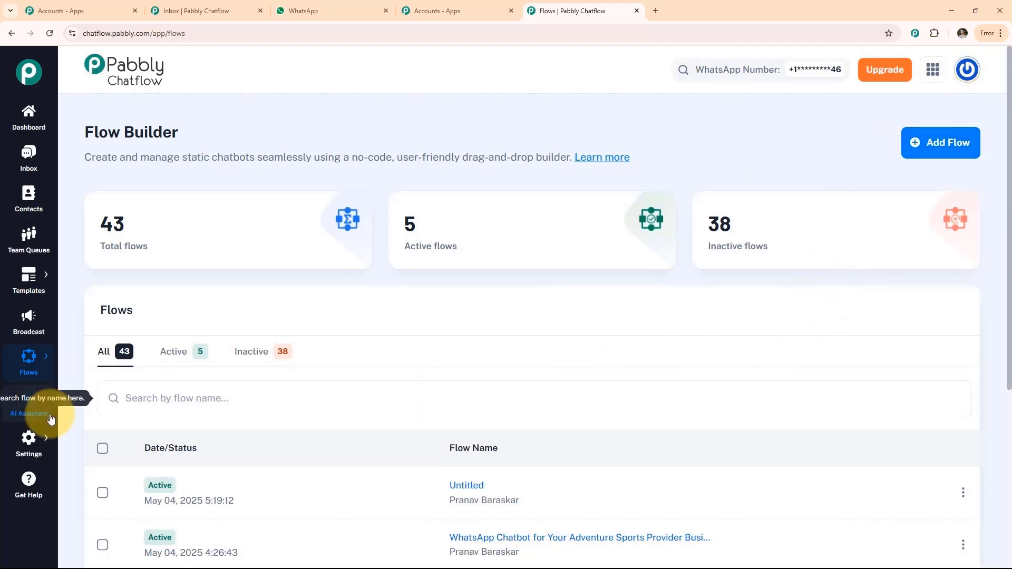
left_click(28, 403)
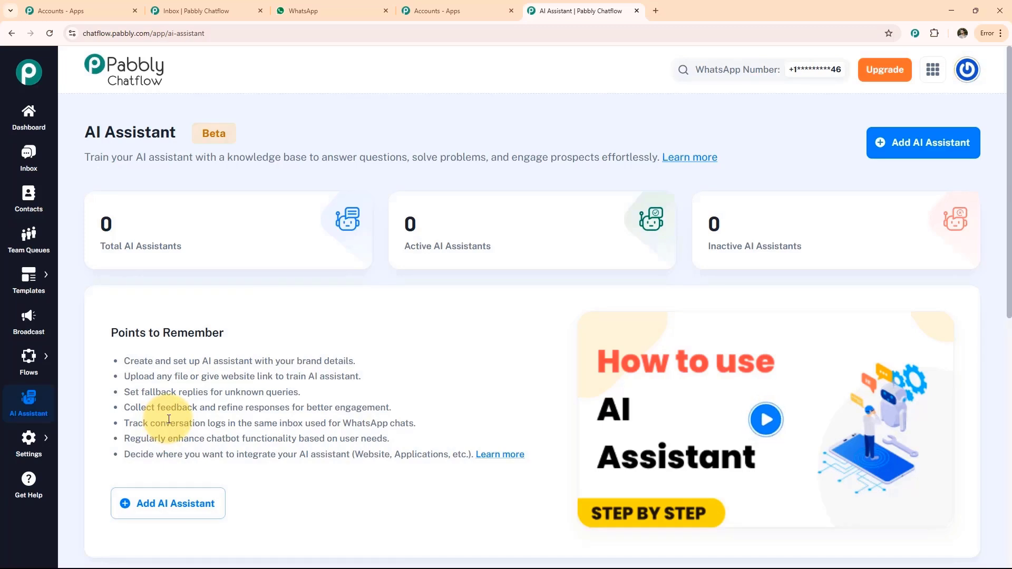
left_click(31, 446)
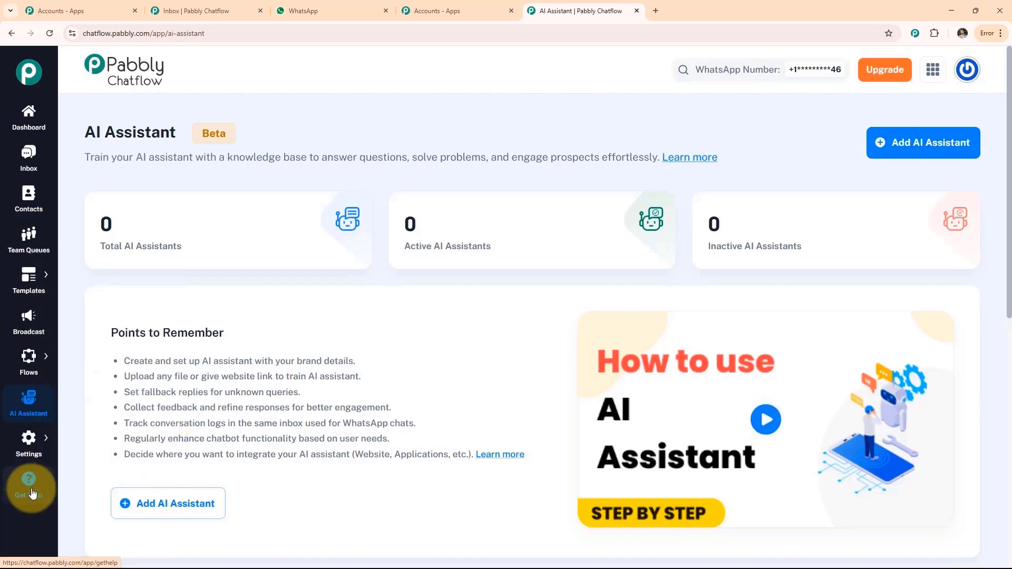
Step: Add a new flow in the Flow Builder and name it "WhatsApp Chatbot for Your Bioinformatics Company Business"
mouse_move(25, 367)
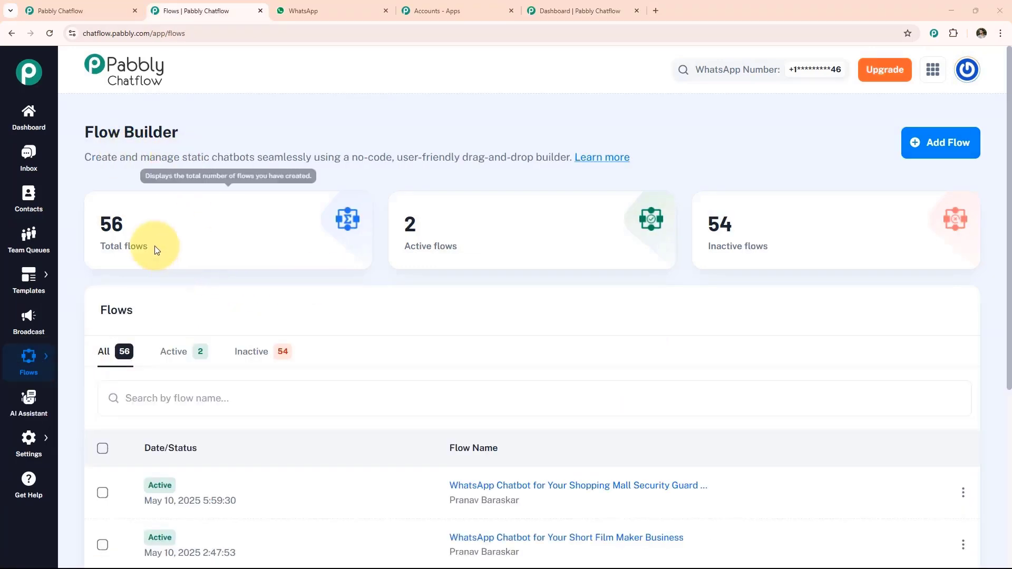
scroll(262, 458, "down", 3)
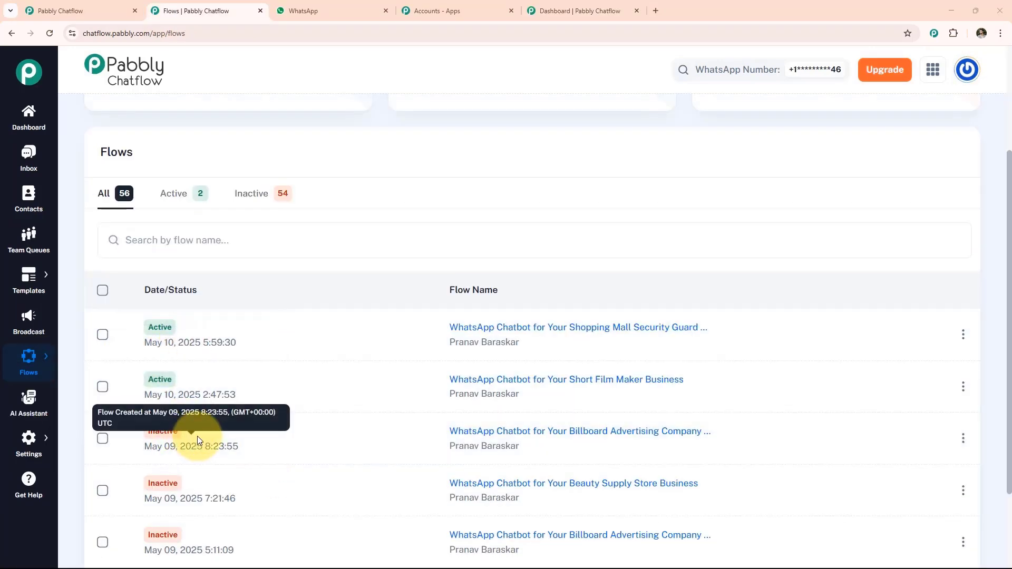
scroll(701, 303, "up", 3)
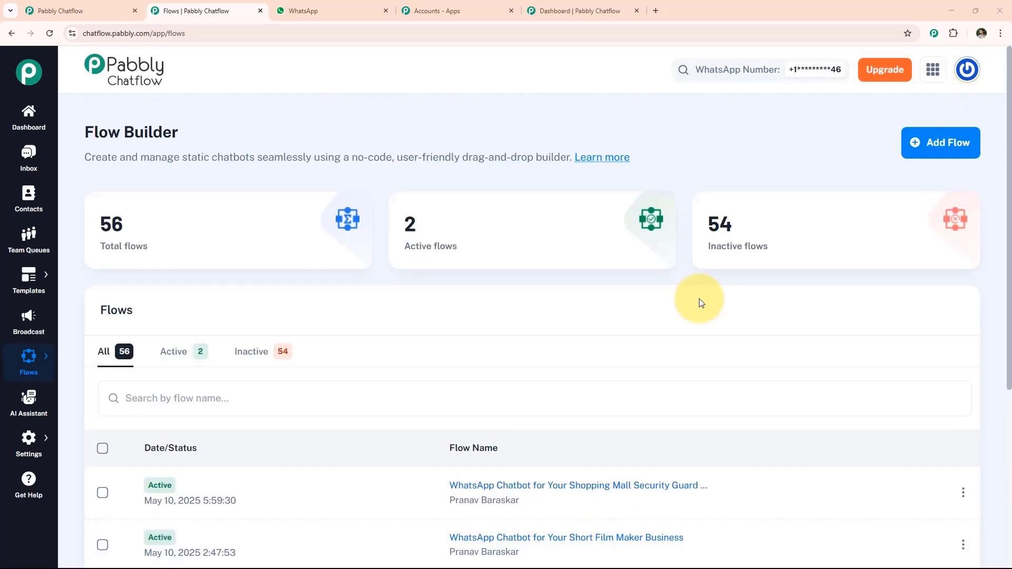
left_click(934, 150)
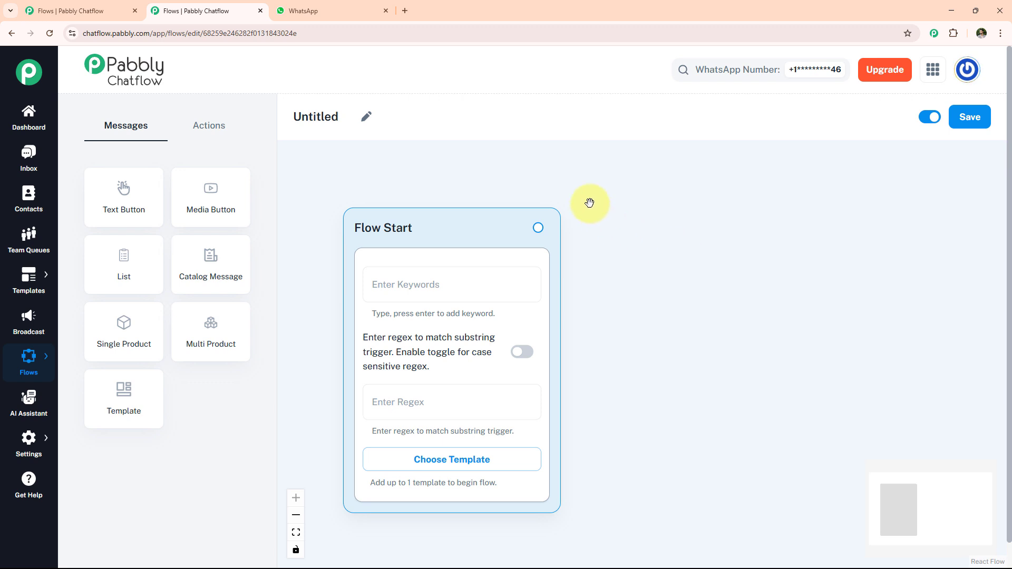
left_click(366, 116)
left_click_drag(341, 114, 287, 118)
type("WhatsApp Chatbot for Your Bioinformatics Company Business")
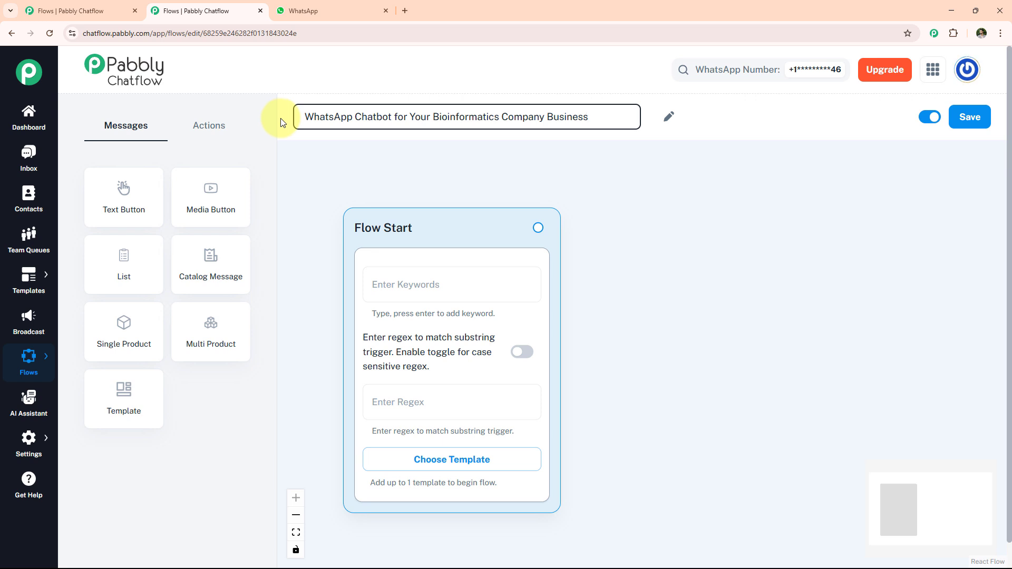
left_click(760, 228)
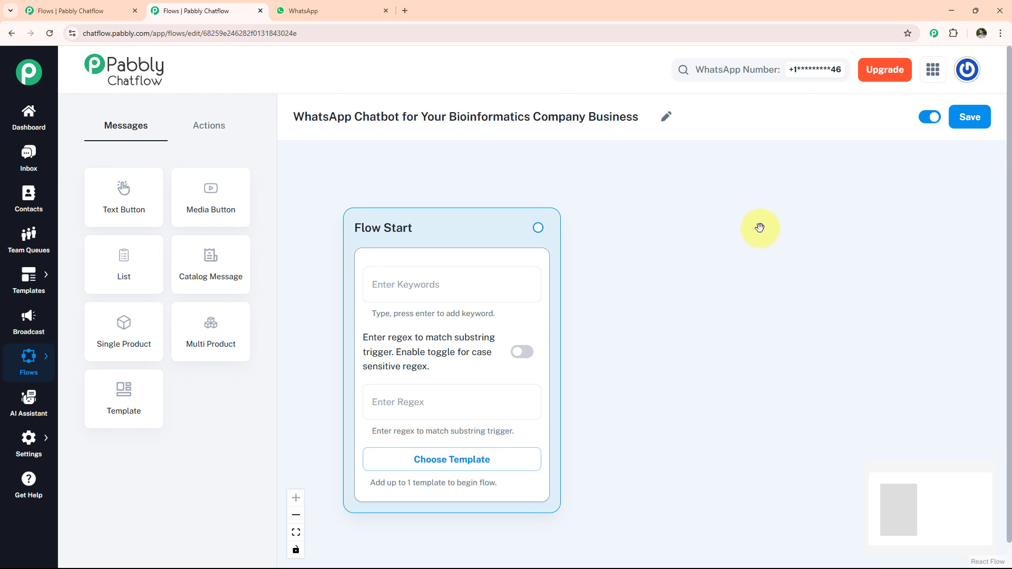
Step: Set the Flow Start trigger regex to "[\s\S]+"
left_click(209, 126)
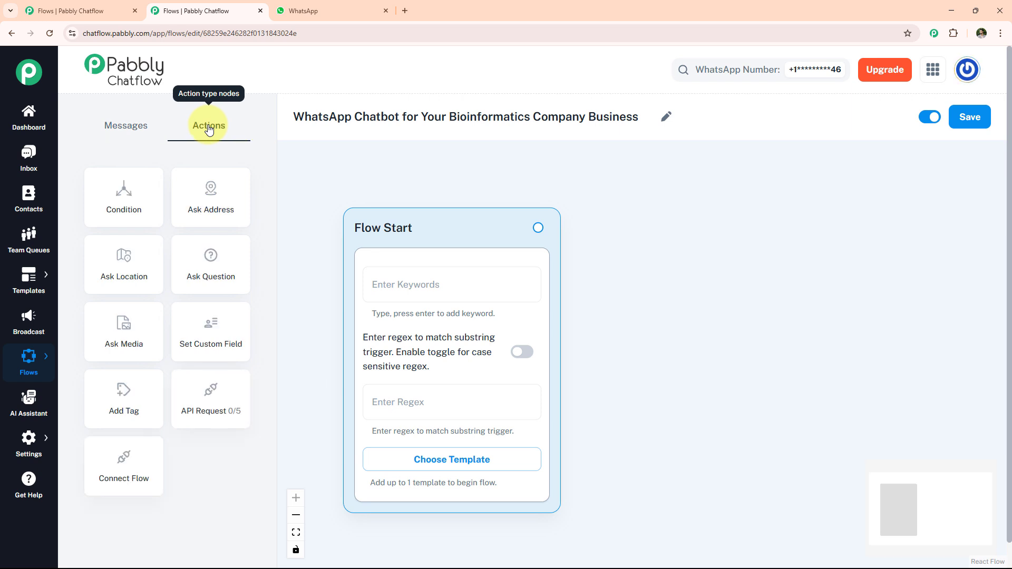
left_click(416, 405)
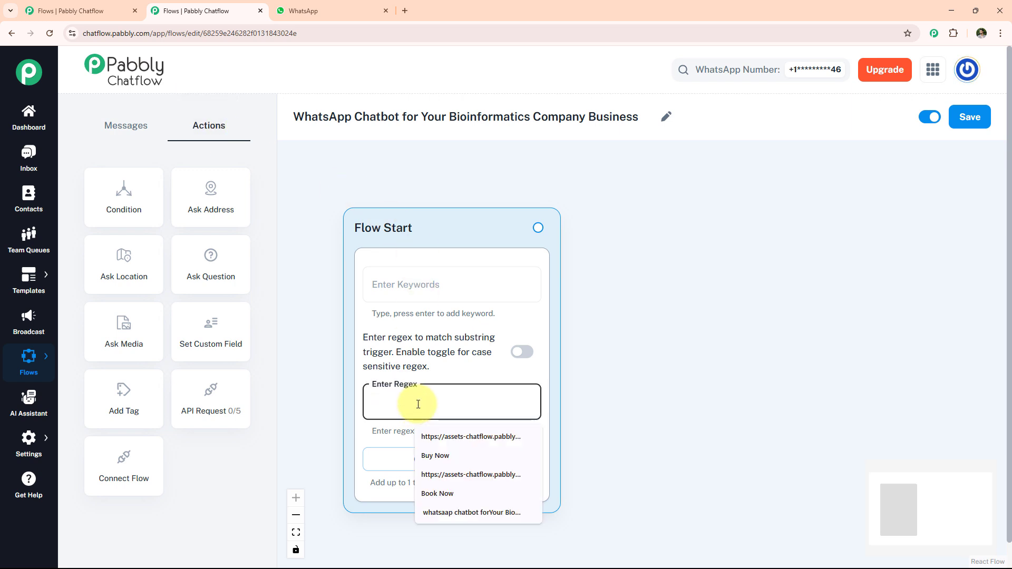
type("[\\s\\S]+")
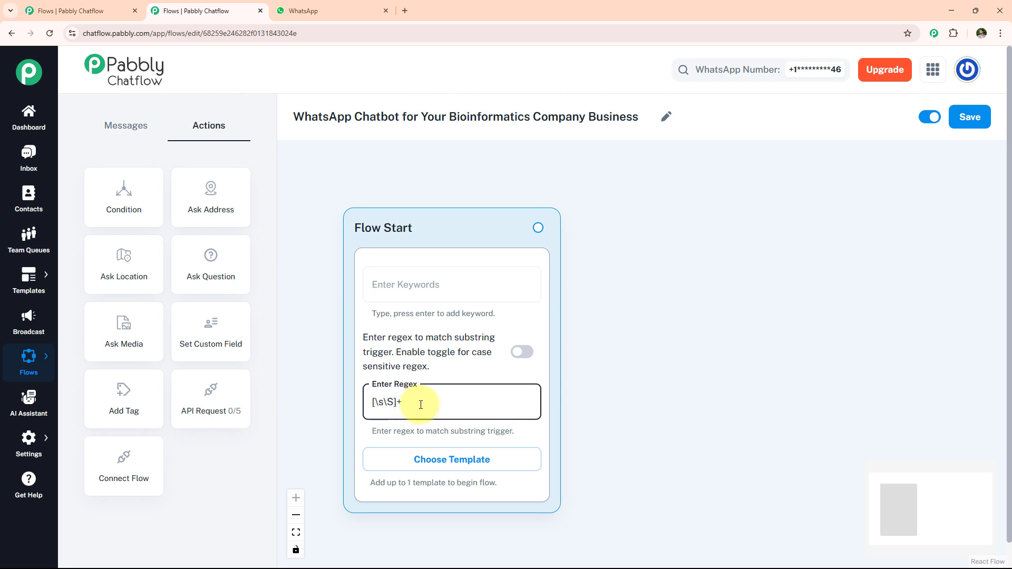
left_click(478, 462)
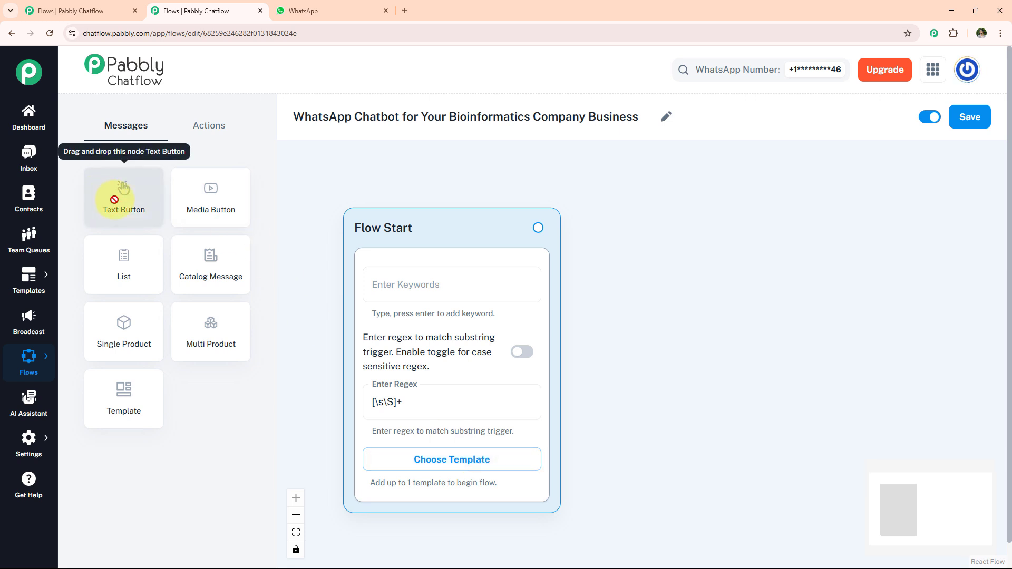
Step: Add a Text Button message beside Flow Start with the pasted welcome text for Pabbly Bioinformatics, ending "What would you like help with?"
left_click_drag(113, 198, 653, 266)
left_click(714, 348)
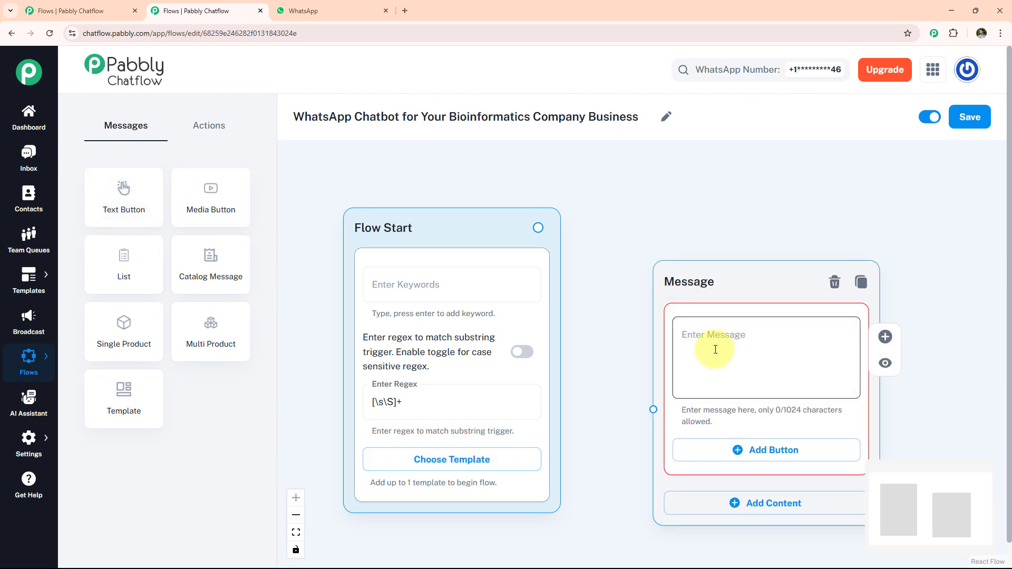
key("ctrl+v")
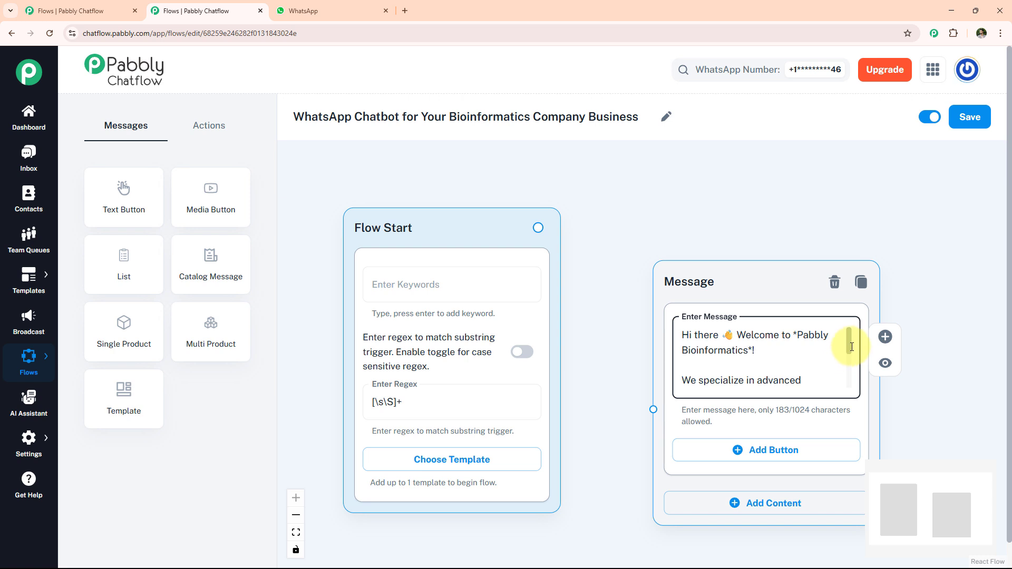
left_click_drag(848, 340, 851, 360)
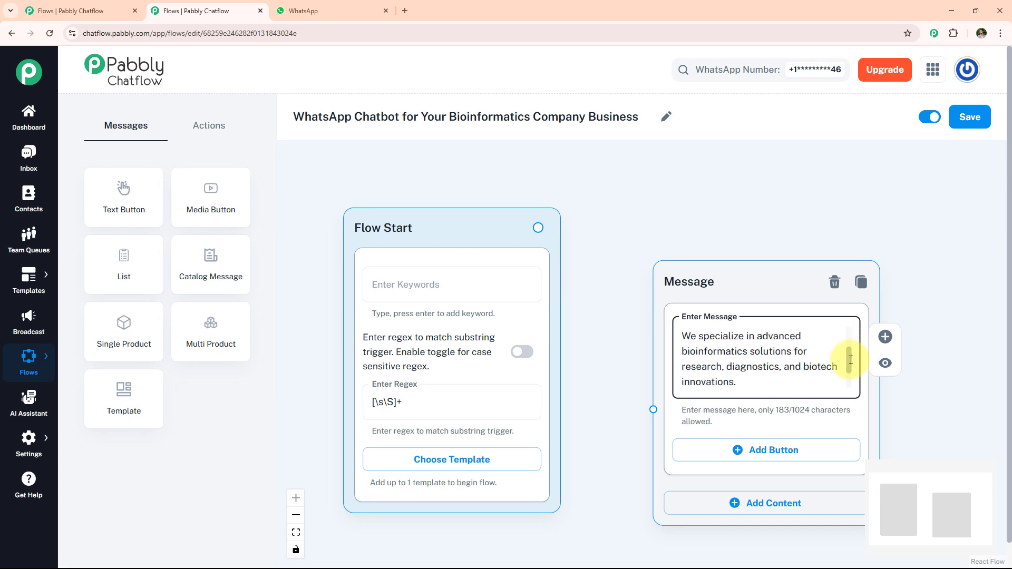
left_click_drag(851, 360, 853, 380)
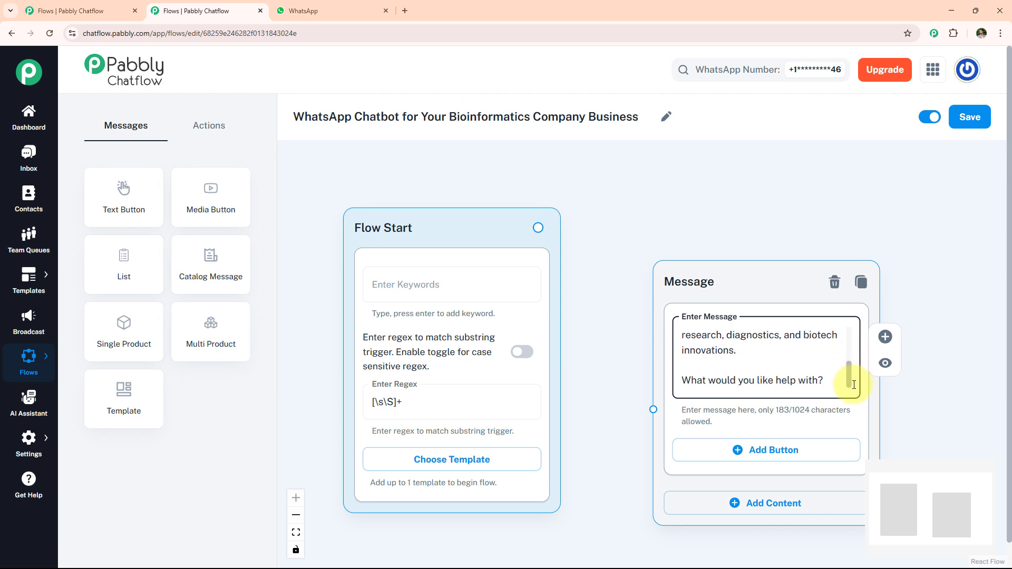
Step: Add the reply buttons "Our Services" and "Send Requirements", each with its leading emoji, to the welcome message
left_click(780, 449)
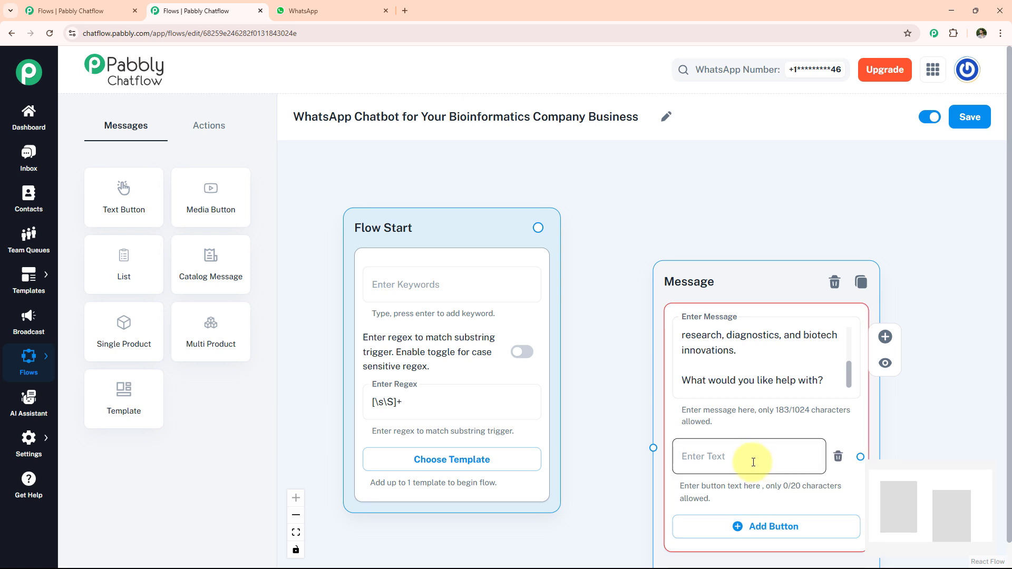
left_click(753, 463)
type("📑 Our Services")
key("Return")
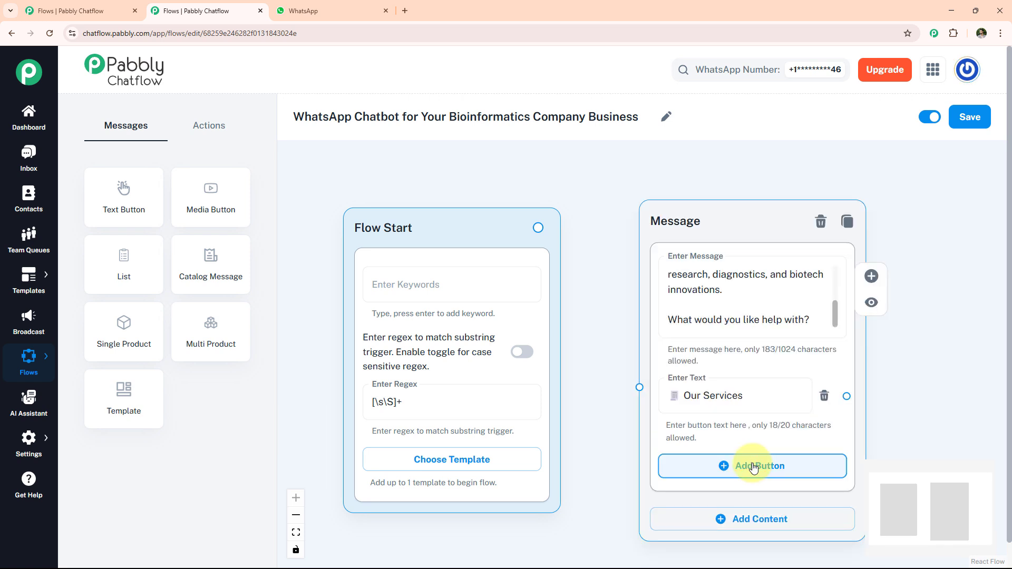
left_click(753, 463)
left_click(753, 463)
key("super+v")
key("Return")
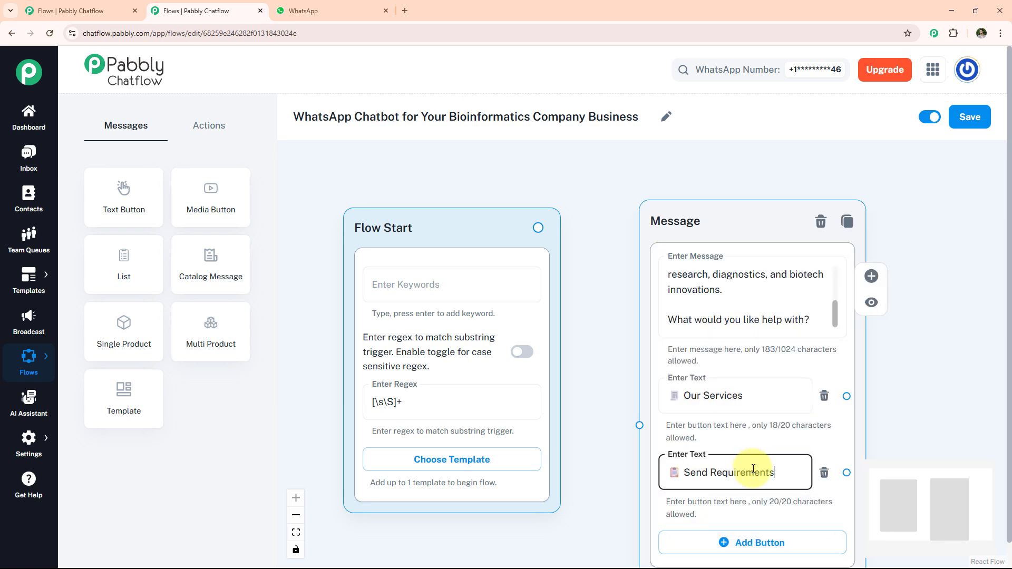
Step: Add a third reply button, "Book Consultation" with a calendar emoji, and connect Flow Start to the welcome message
left_click(760, 543)
left_click(759, 543)
type("📅 Book Consultation")
key("Return")
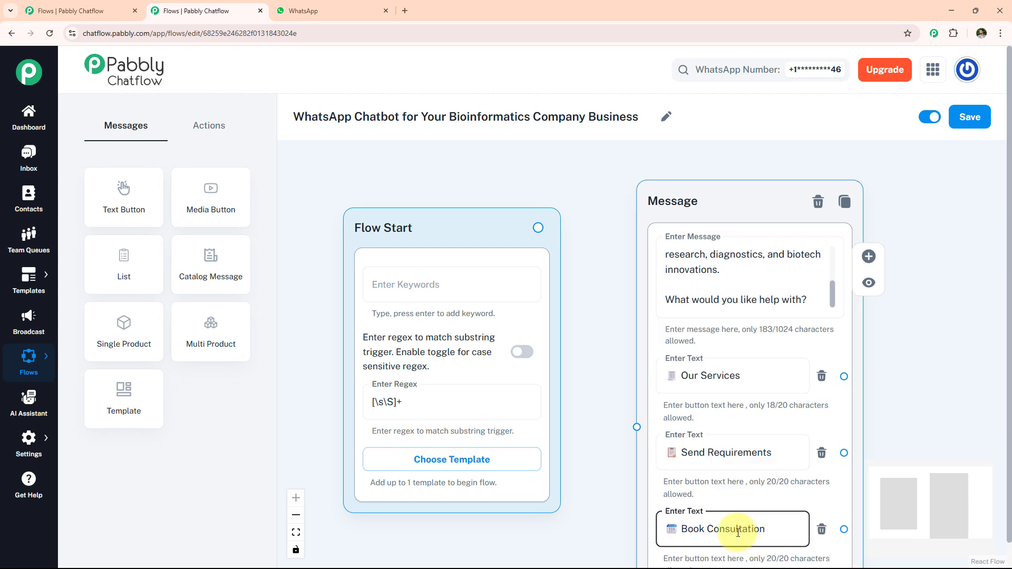
left_click_drag(538, 227, 637, 427)
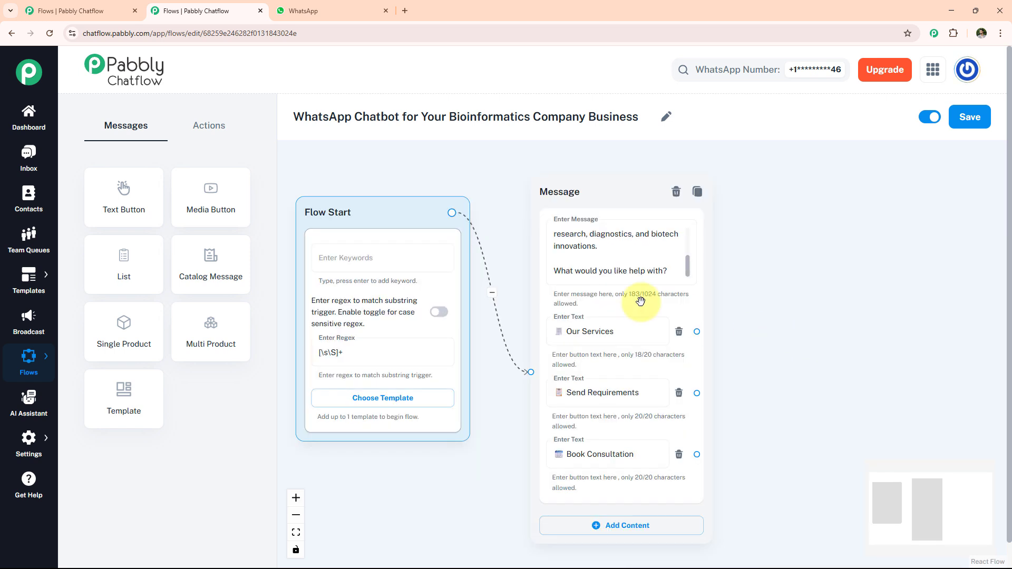
Step: Add a Text Button message with the "*Here's what we offer*:" services text, linked from "Our Services" and placed above the welcome message
left_click_drag(131, 199, 771, 242)
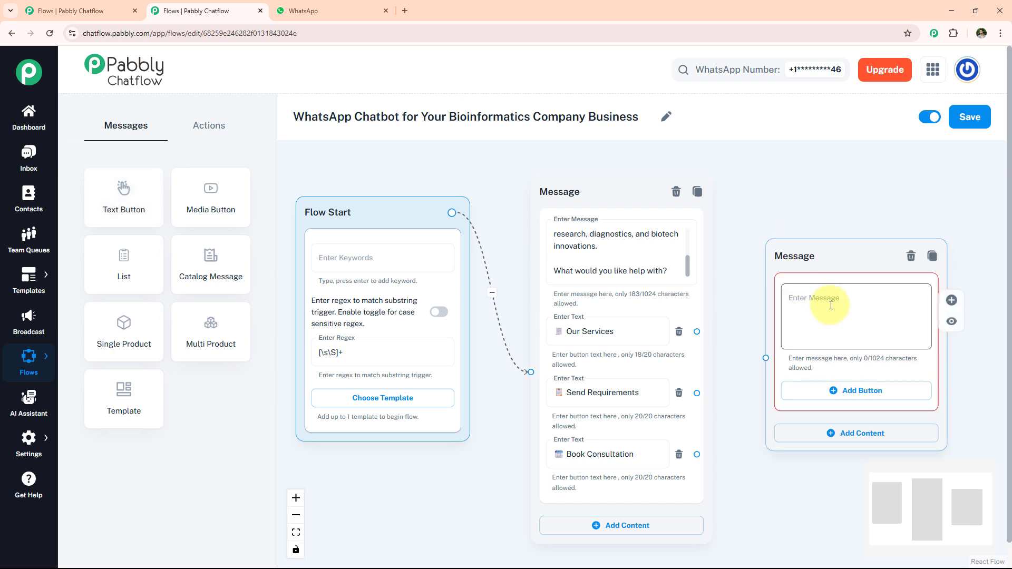
left_click(831, 306)
key("super+v")
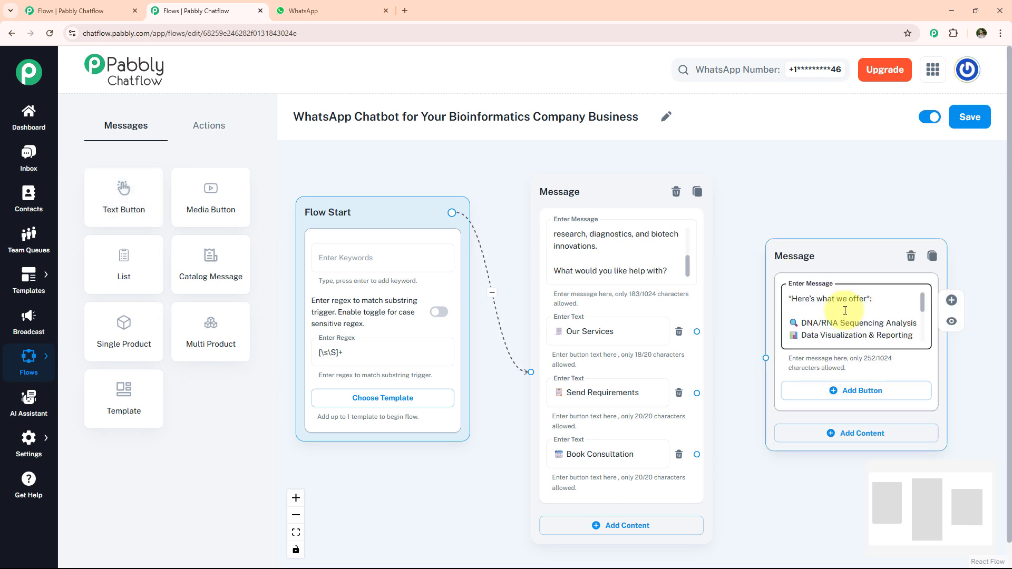
left_click(635, 342)
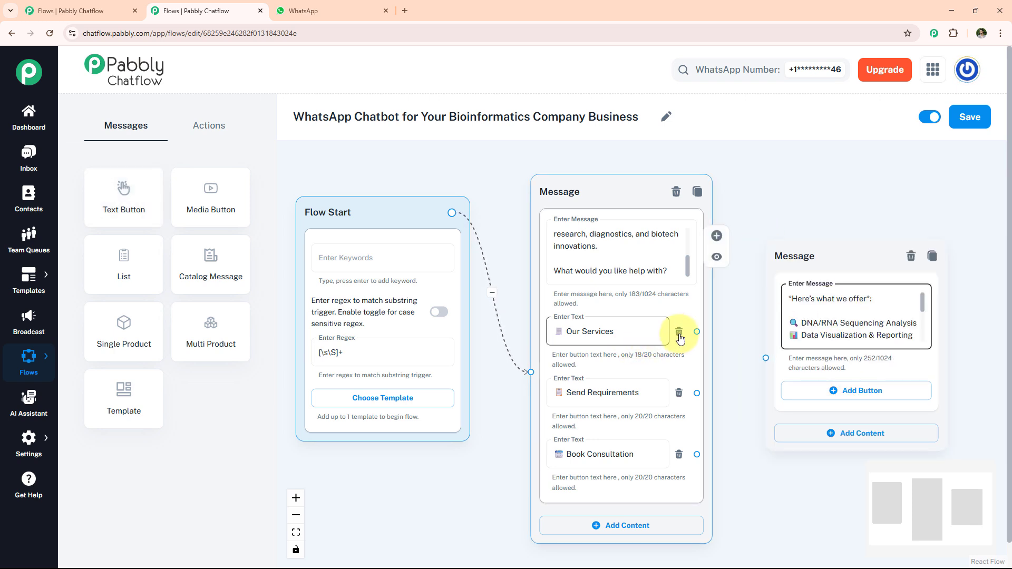
left_click_drag(697, 332, 766, 357)
left_click_drag(837, 257, 595, 287)
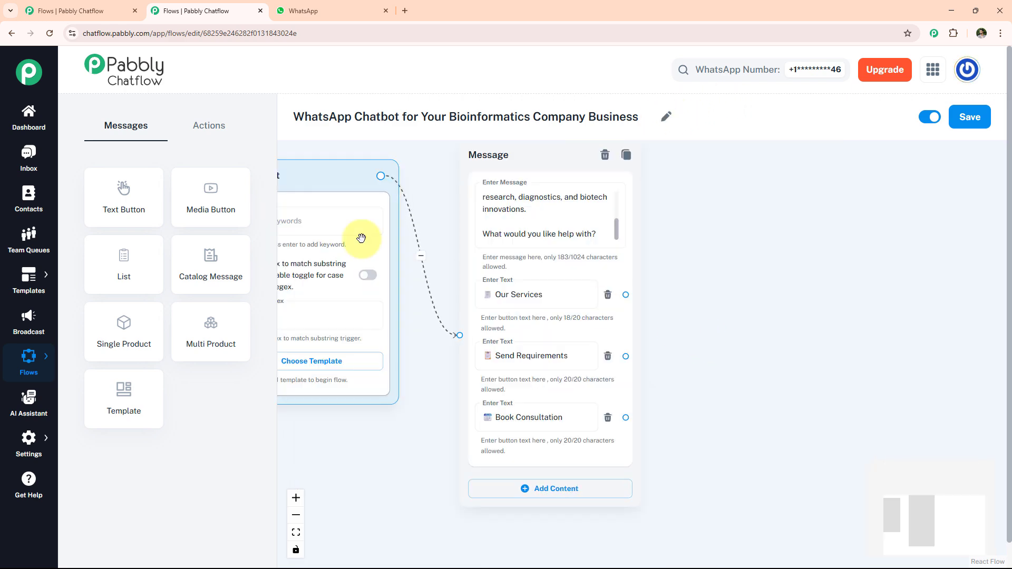
Step: Add a Text Button message with the pasted project details request, linked from "Send Requirements" and placed below the welcome message
left_click_drag(125, 204, 738, 315)
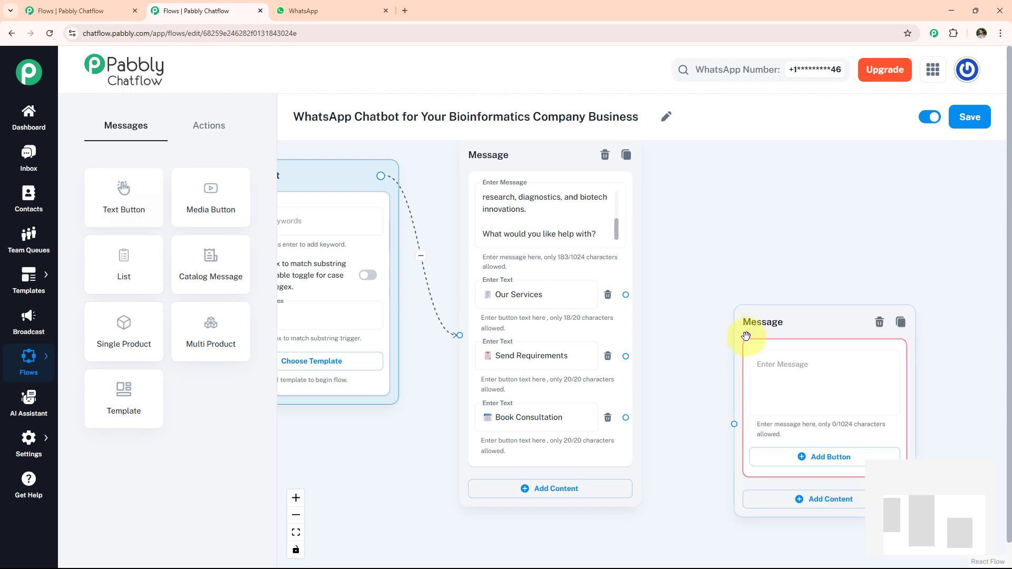
left_click(762, 359)
key("ctrl+v")
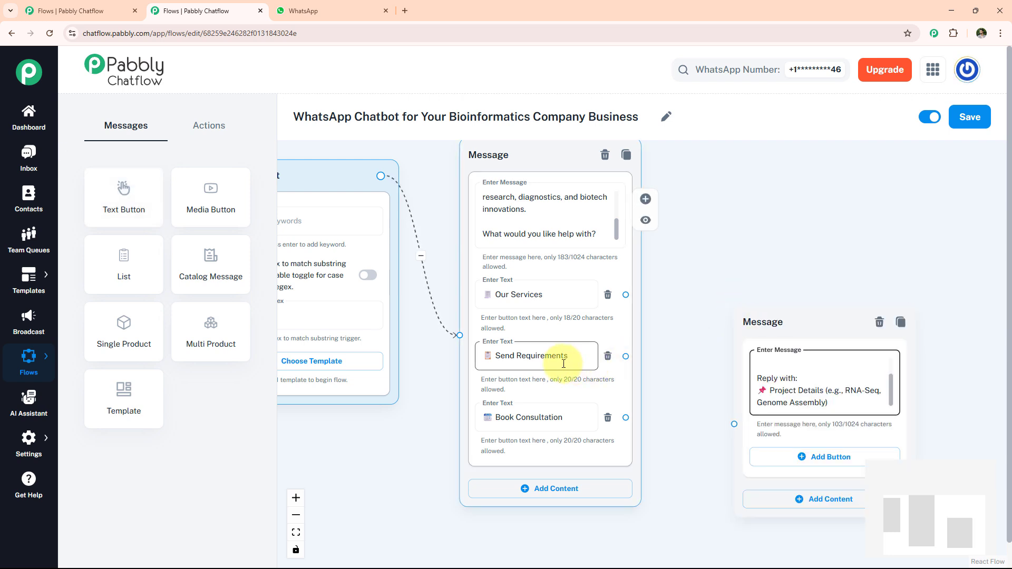
left_click_drag(626, 357, 738, 412)
left_click_drag(793, 321, 615, 547)
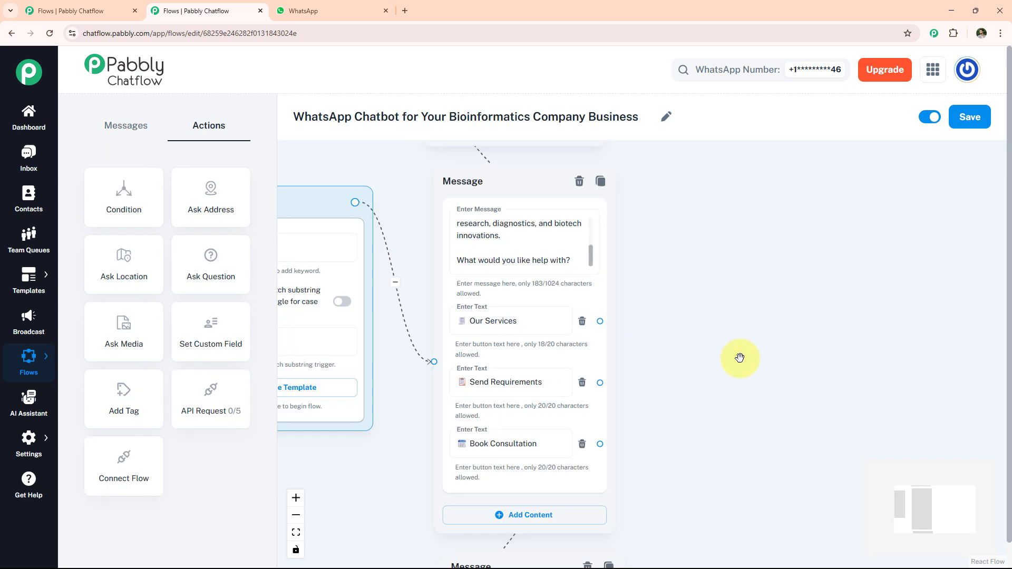
Step: Add an Ask Question node with the consultation text requesting "Your *Full Name*" and connect the "Book Consultation" button to it
left_click_drag(225, 271, 739, 297)
left_click(778, 360)
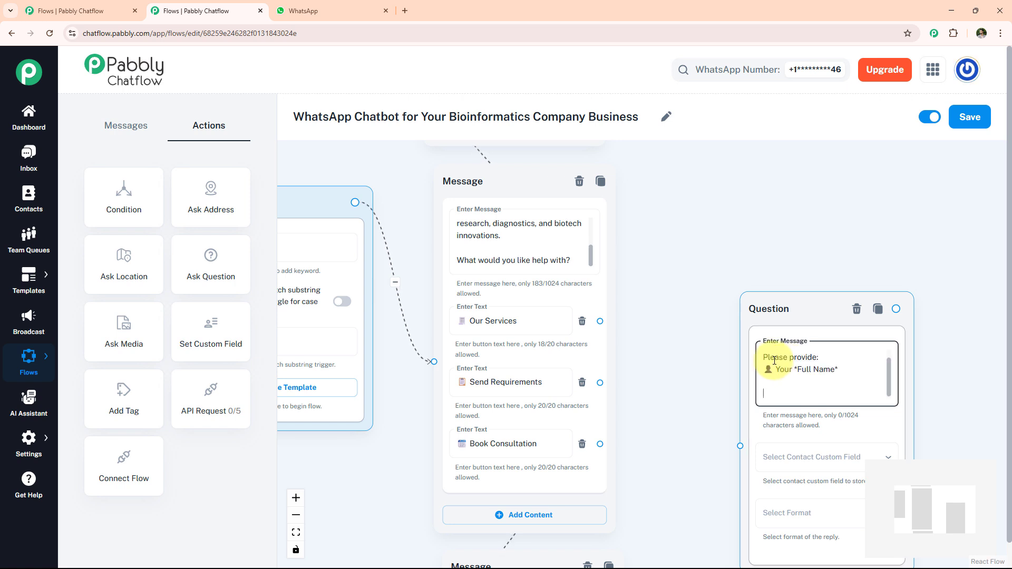
left_click(575, 445)
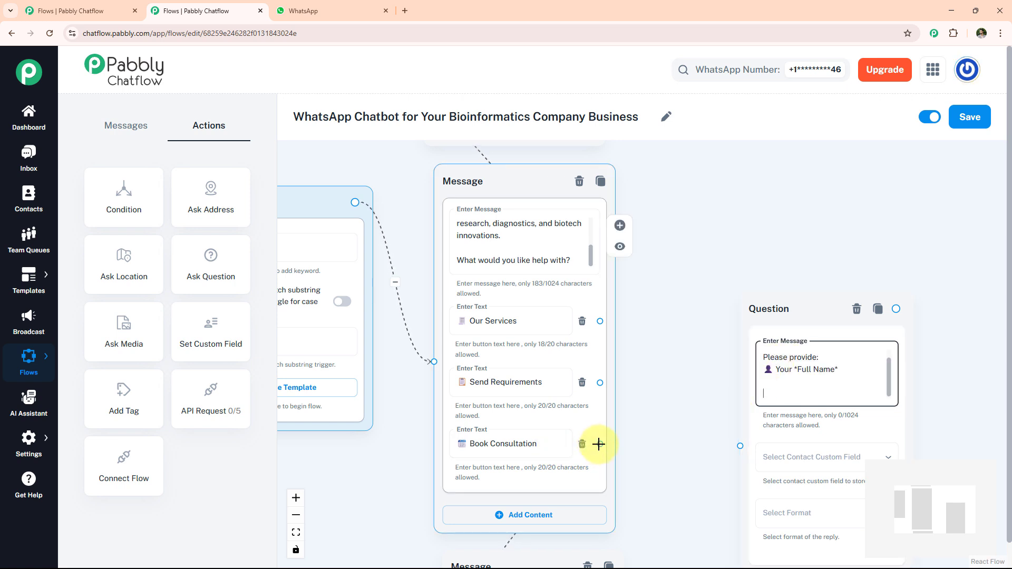
left_click_drag(600, 444, 740, 446)
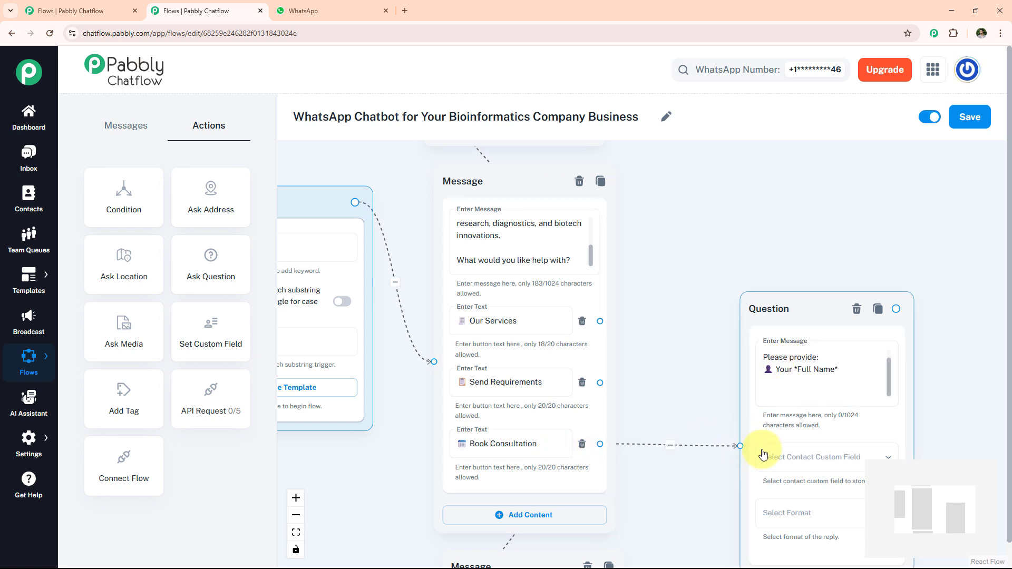
Step: Store the question's reply in the Fullname custom field with the Text format, and save the flow
left_click(796, 460)
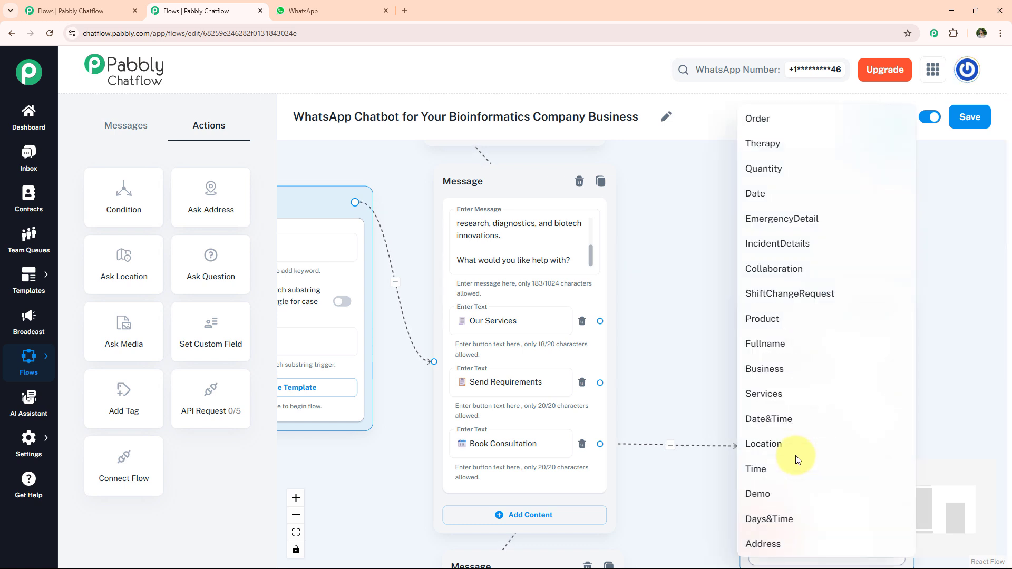
left_click(795, 344)
left_click(804, 518)
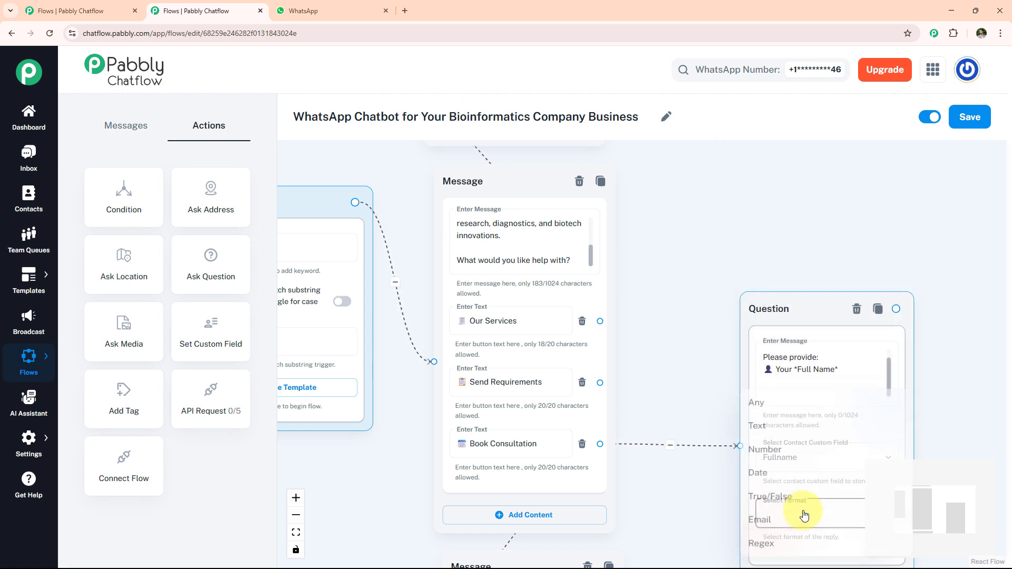
left_click(763, 418)
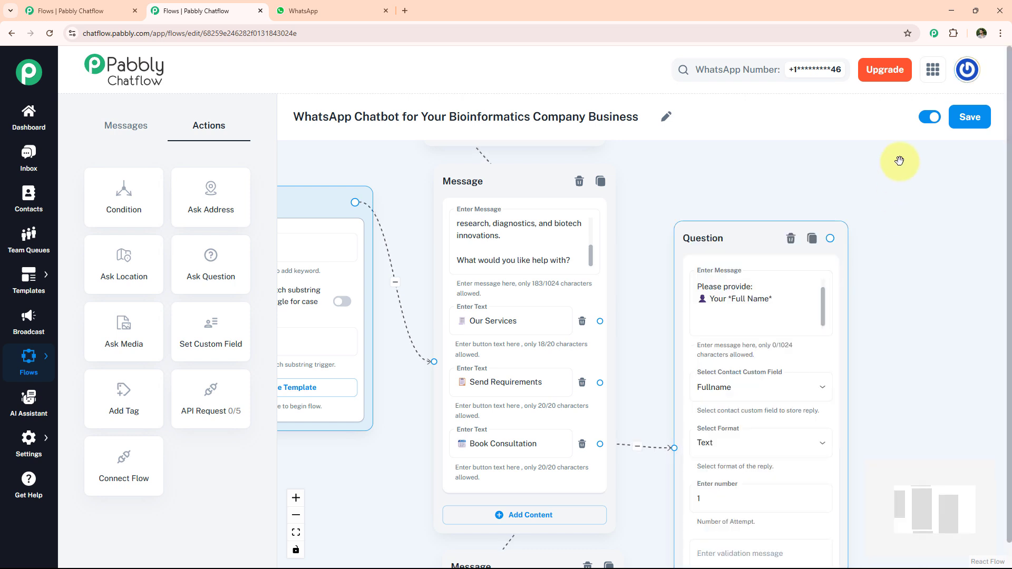
left_click(966, 116)
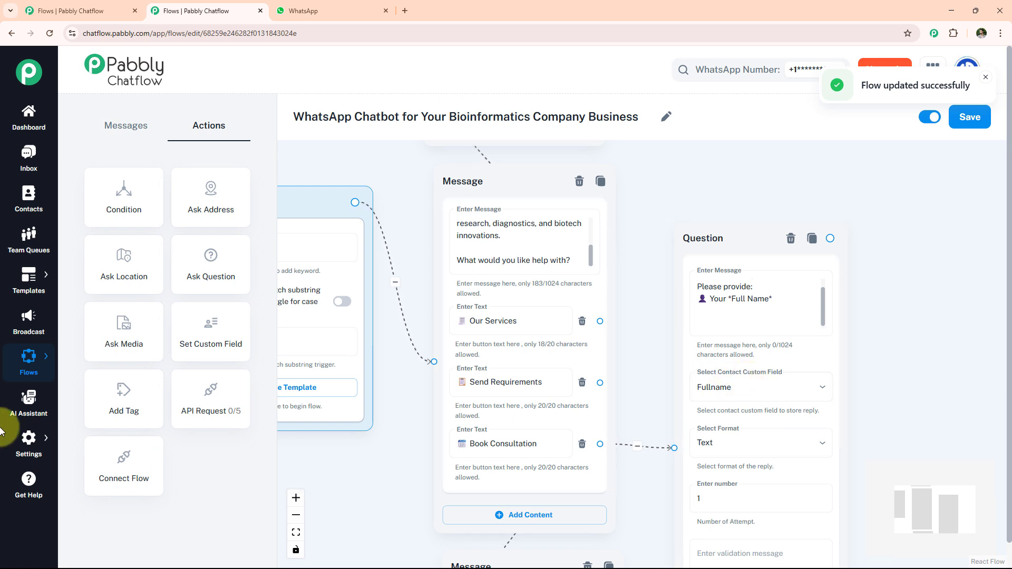
Step: Add a contact custom field named "xyz" in the settings and save the custom fields
mouse_move(29, 438)
left_click(115, 323)
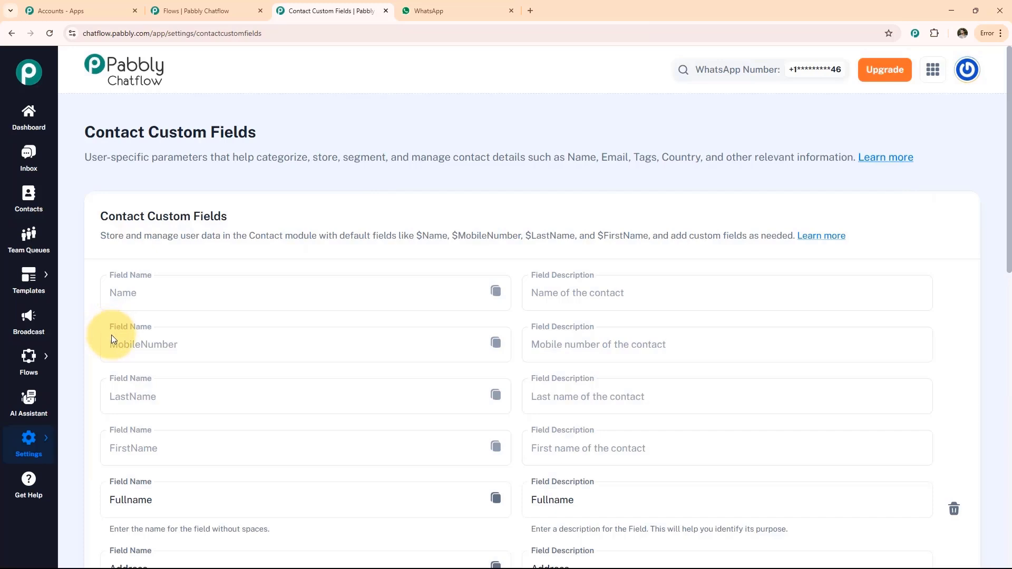
scroll(116, 339, "down", 4)
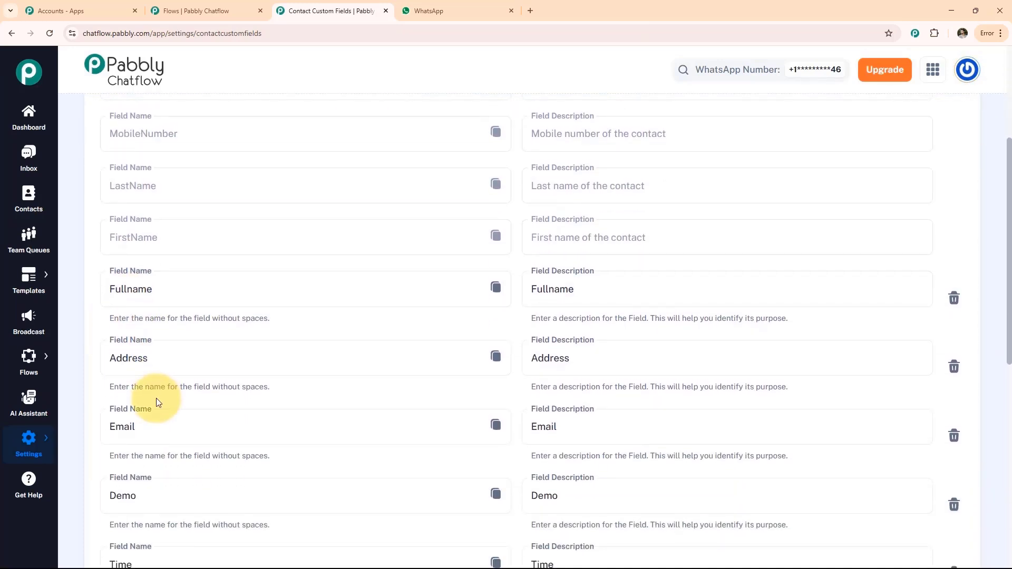
scroll(156, 402, "down", 6)
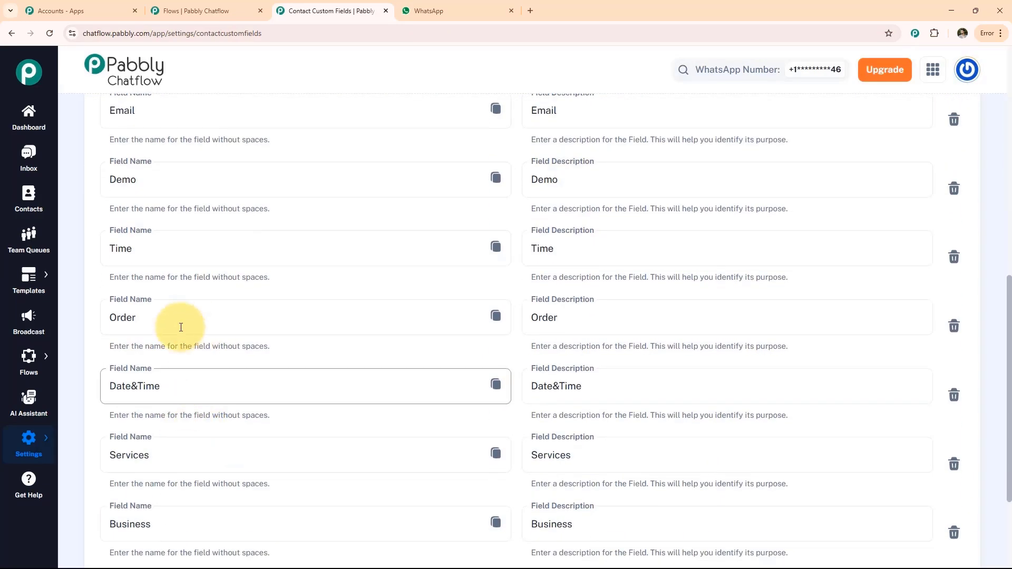
scroll(158, 422, "down", 3)
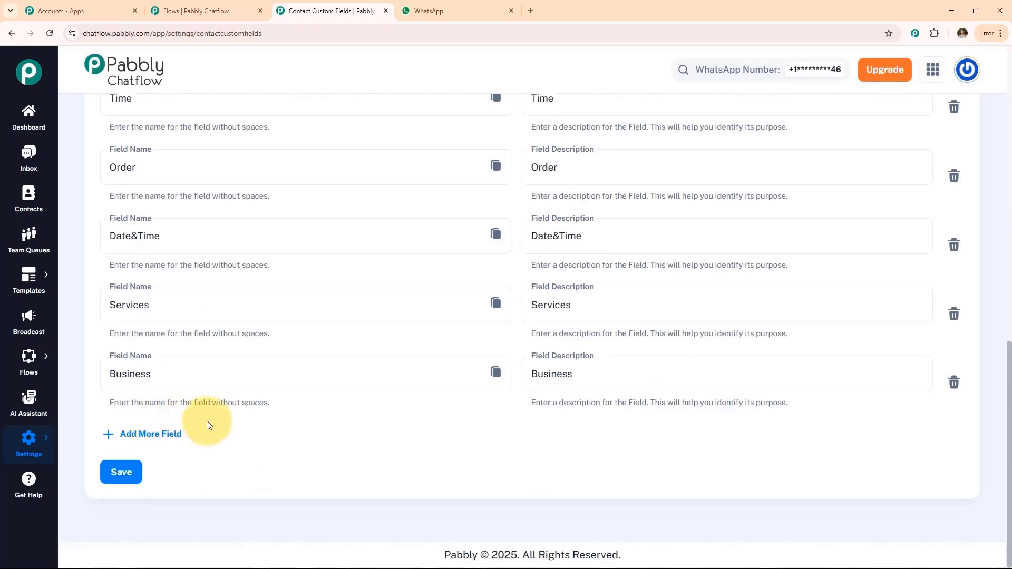
left_click(144, 434)
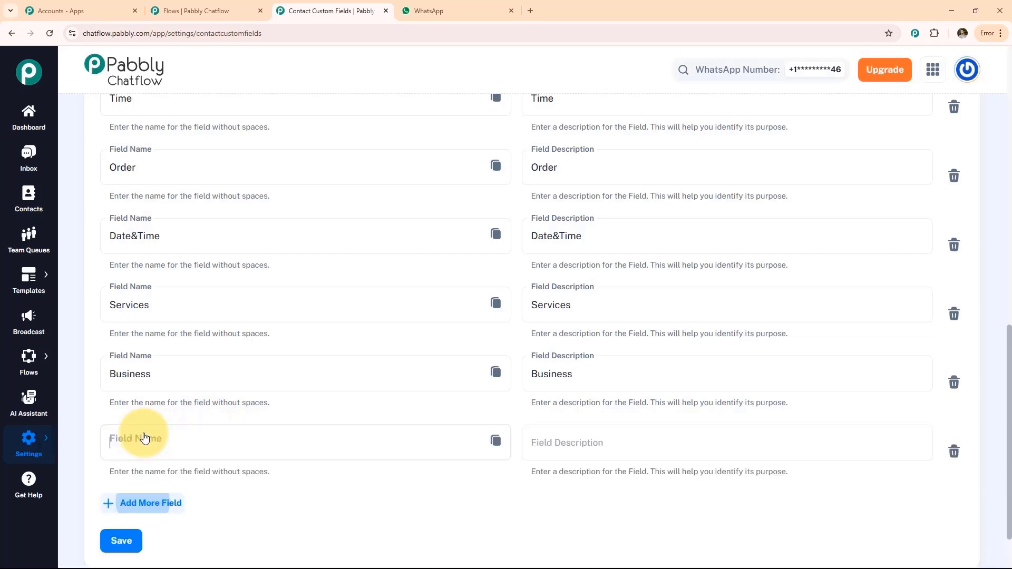
left_click(140, 444)
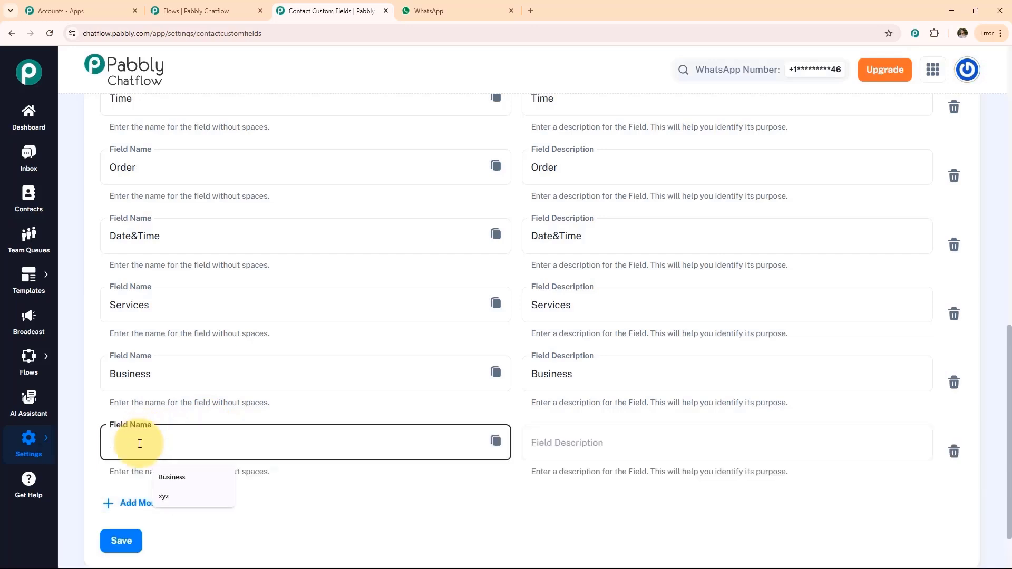
left_click(172, 492)
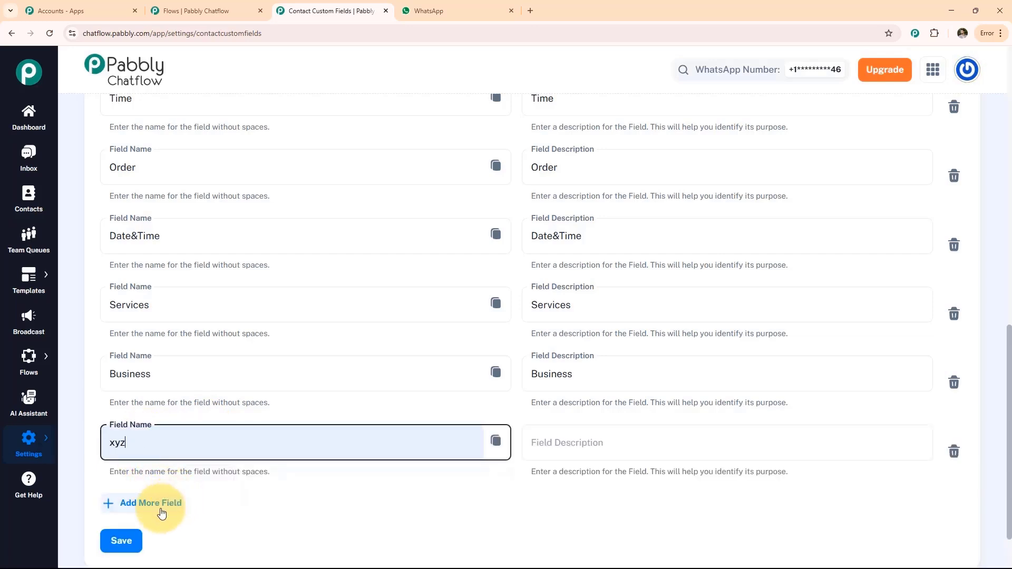
left_click(121, 540)
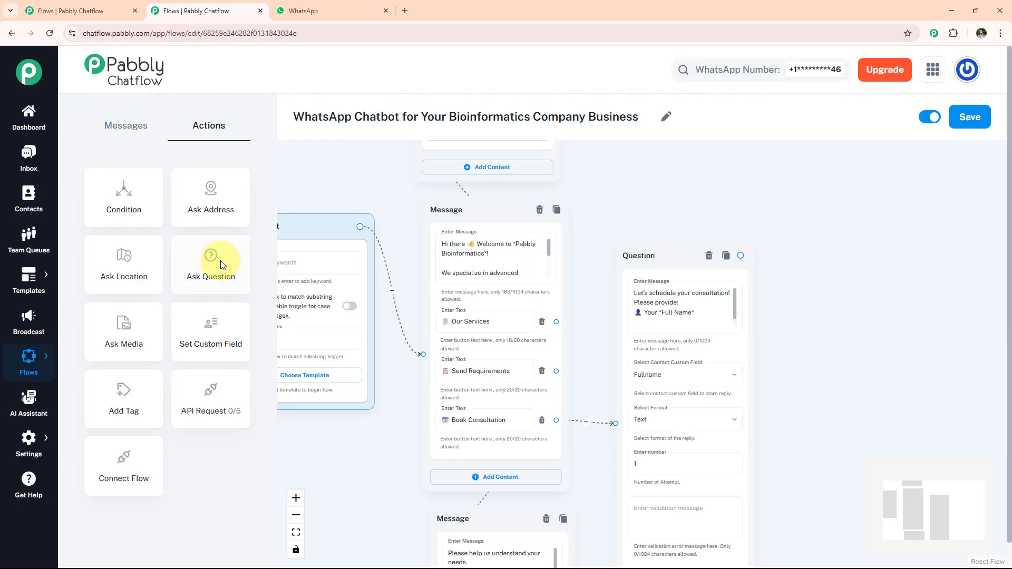
Step: Add an Ask Question node with the text "Preferred *Date & Time*" and connect the full name question to it
left_click_drag(212, 264, 841, 255)
left_click(883, 303)
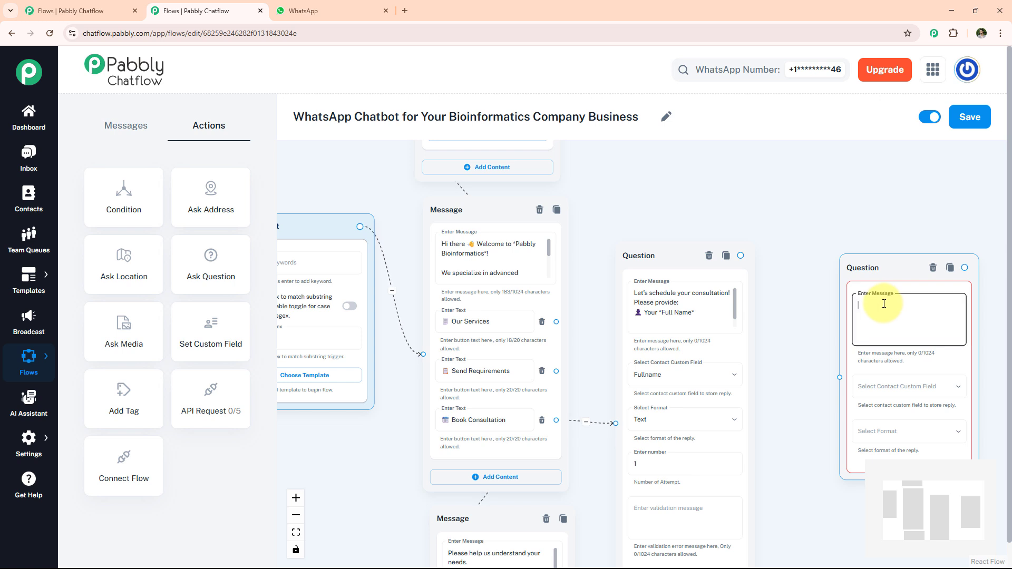
key("ctrl+v")
left_click_drag(740, 255, 840, 378)
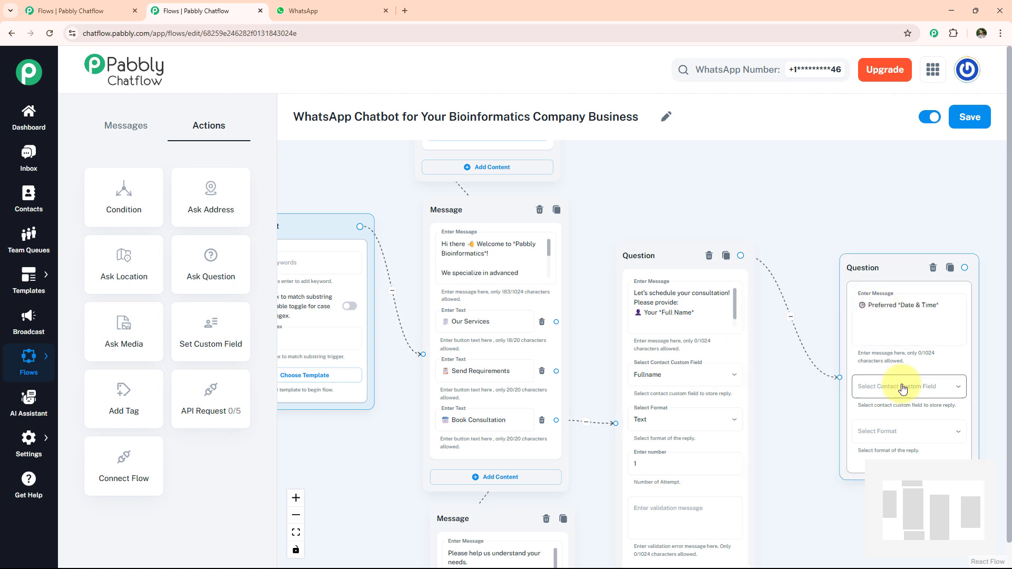
Step: Store the date and time question's reply in the Date&Time custom field with the Text format
left_click(904, 386)
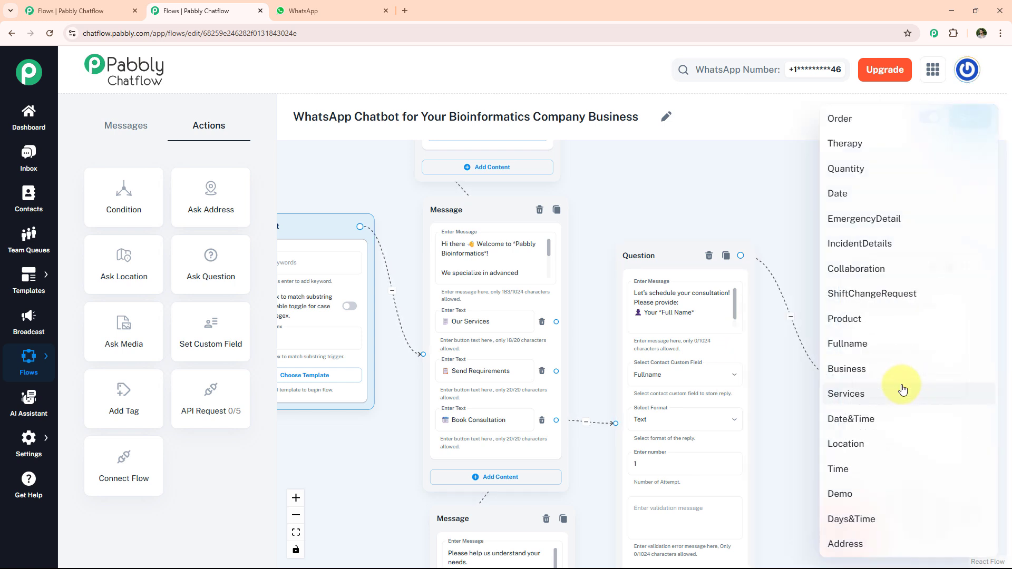
left_click(888, 420)
left_click(888, 435)
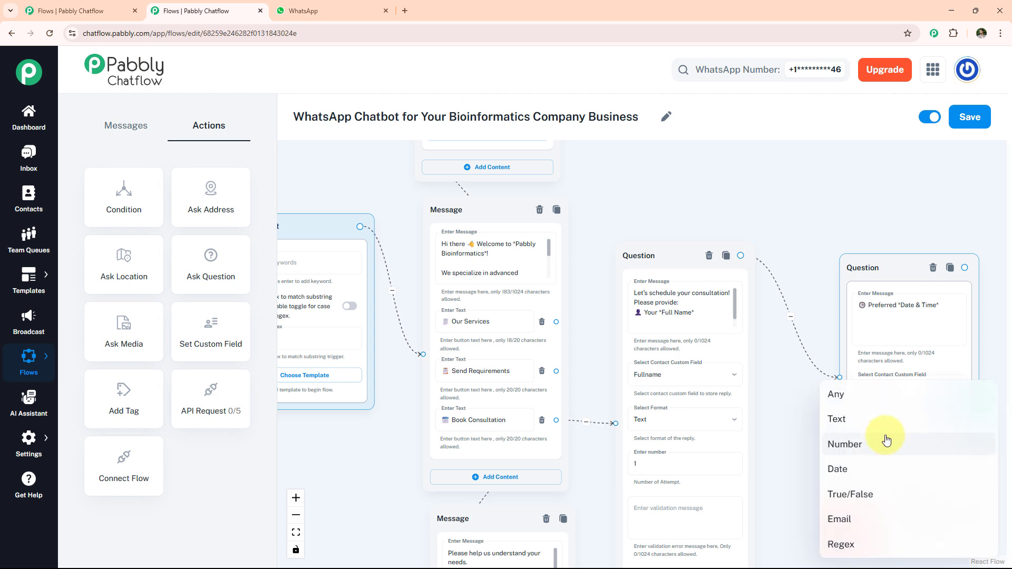
left_click(865, 428)
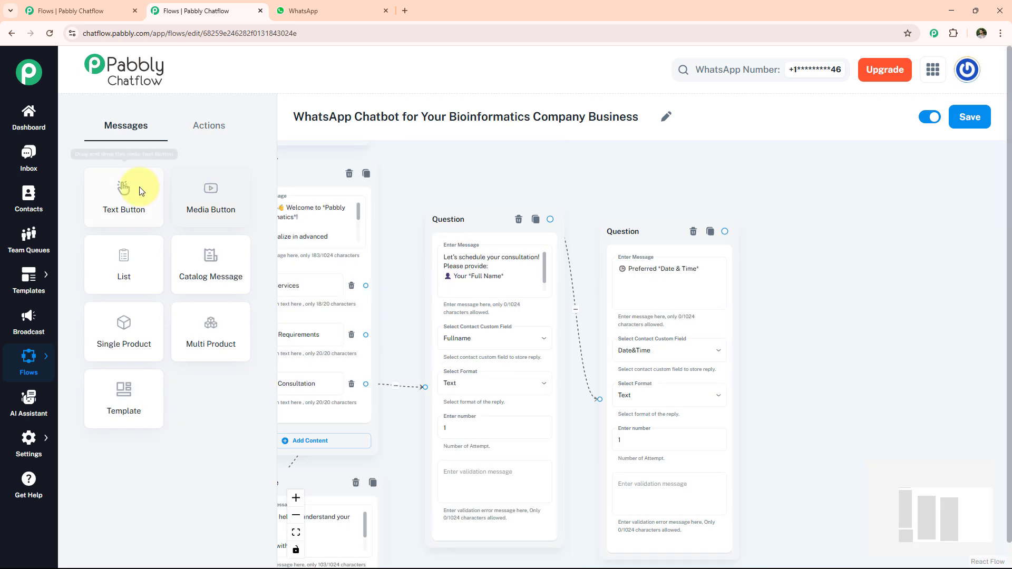
Step: Add a Text Button message with the pasted confirmation text using $Fullname and $Date&Time, and connect the date and time question to it
left_click_drag(142, 191, 824, 248)
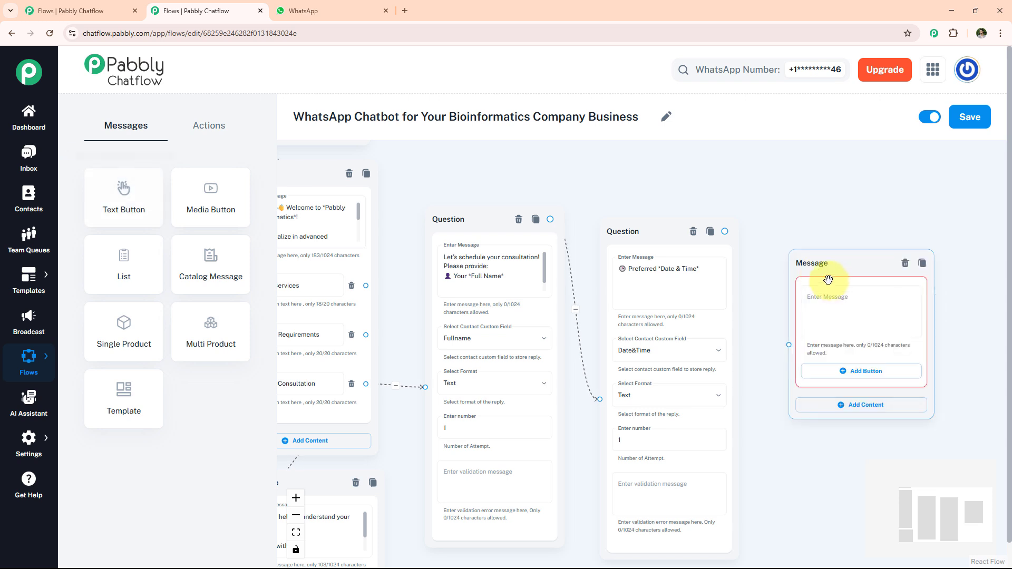
left_click(832, 298)
key("ctrl+v")
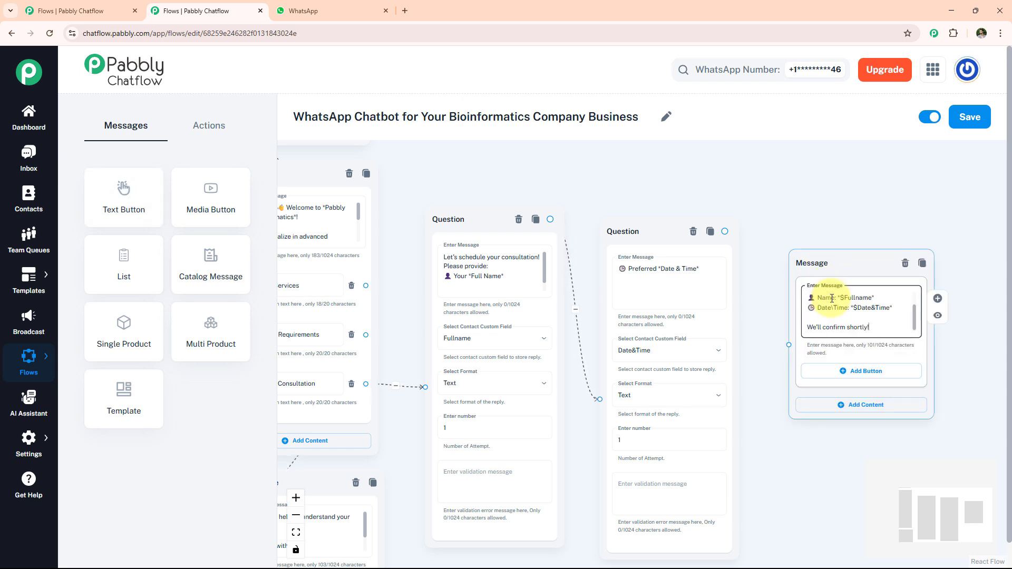
scroll(830, 296, "up", 3)
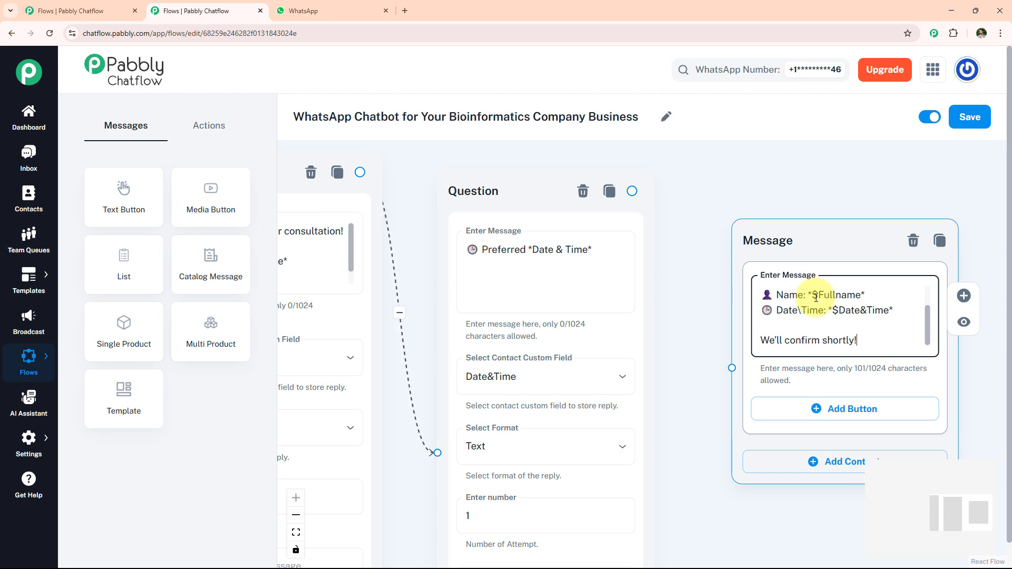
left_click(629, 189)
left_click_drag(633, 192, 733, 368)
Step: Add a button labelled "Confirm" to the confirmation details message
left_click(849, 411)
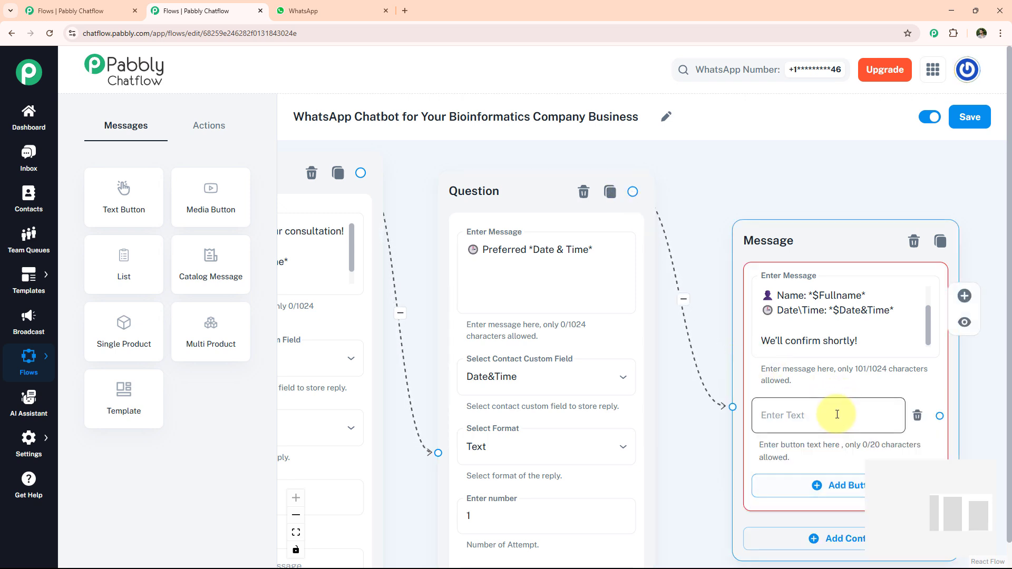
left_click(827, 414)
type("Confirm")
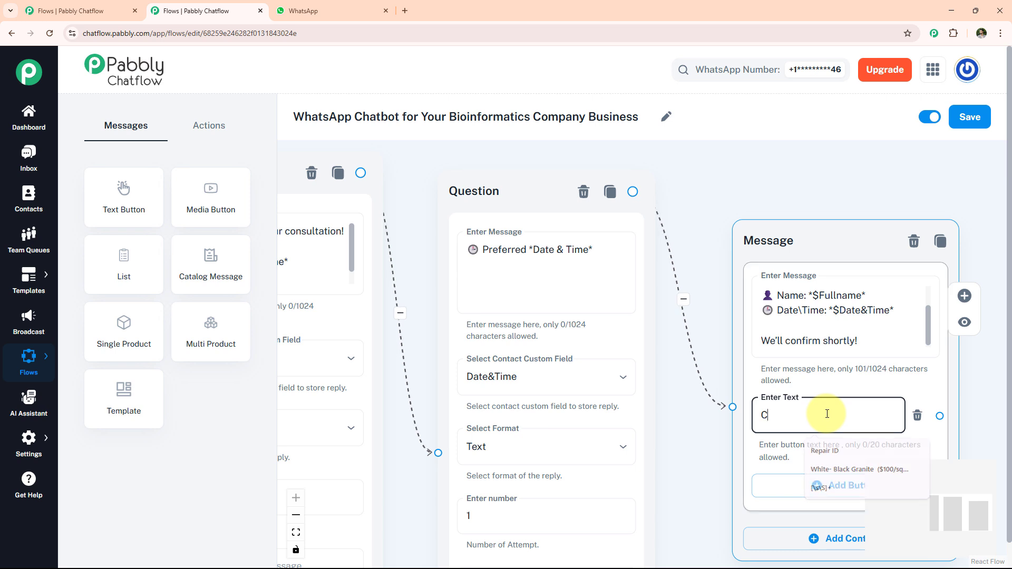
Step: Add a Text Button message with the "You're all set!" closing text inviting *Hi* to restart, link it from "Confirm", and save the flow
left_click_drag(438, 245, 283, 224)
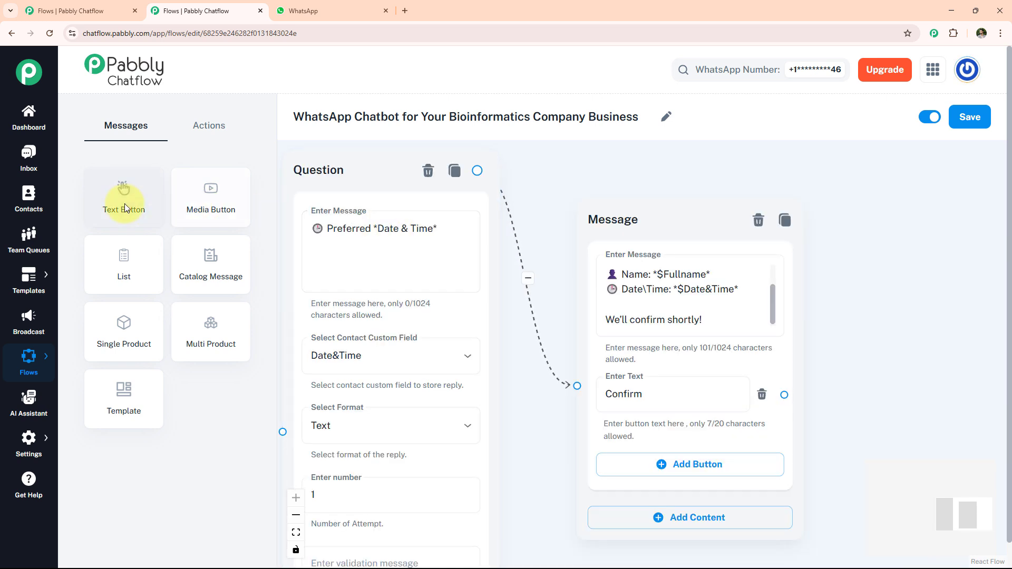
left_click_drag(124, 199, 880, 252)
left_click(928, 320)
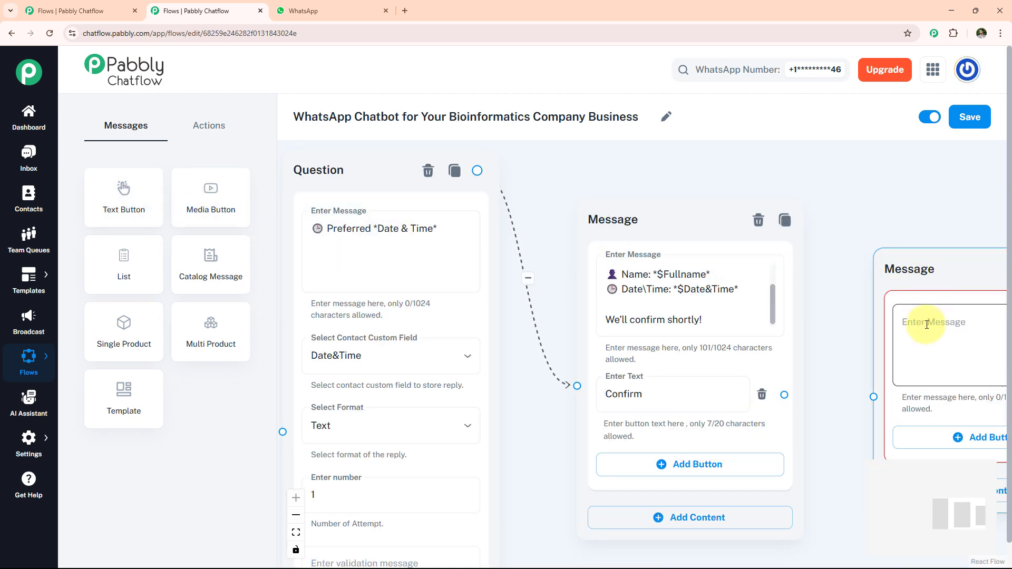
type("You’re all set! We’ll be in touch soon. You can message *Hi* at any time to restart the chat. 👍")
left_click_drag(737, 398, 758, 390)
left_click_drag(841, 258, 872, 248)
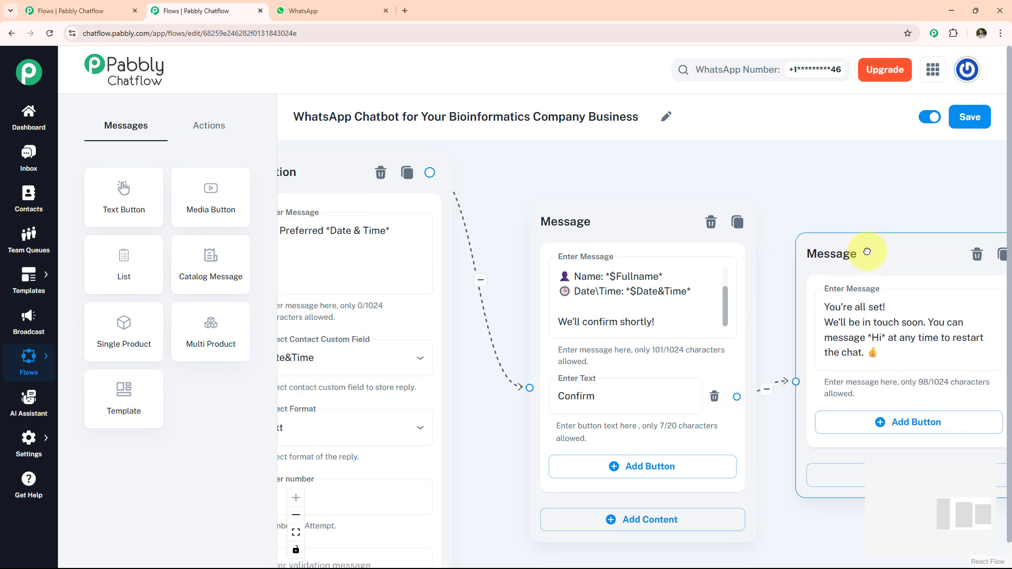
left_click(969, 117)
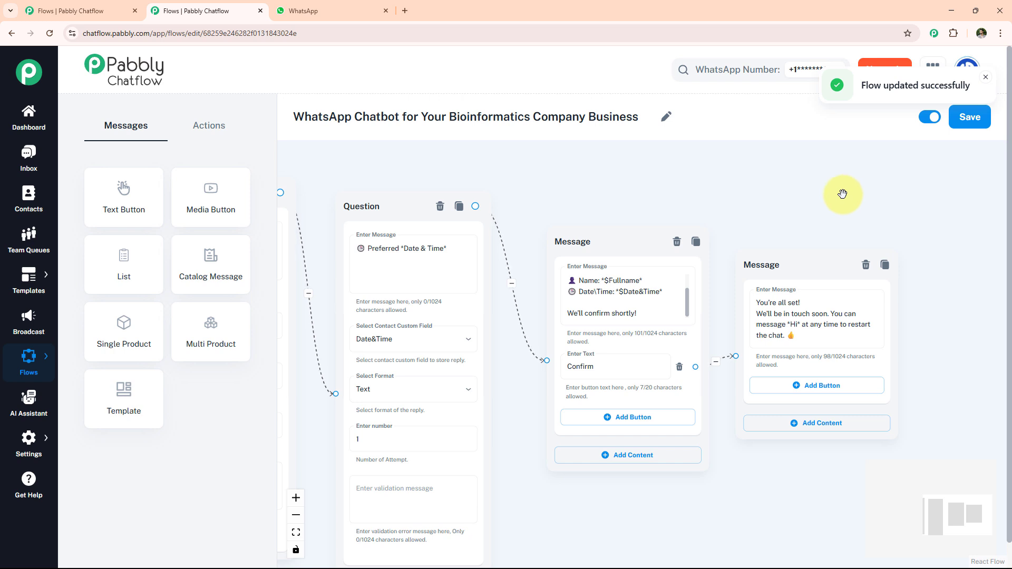
scroll(695, 193, "down", 3)
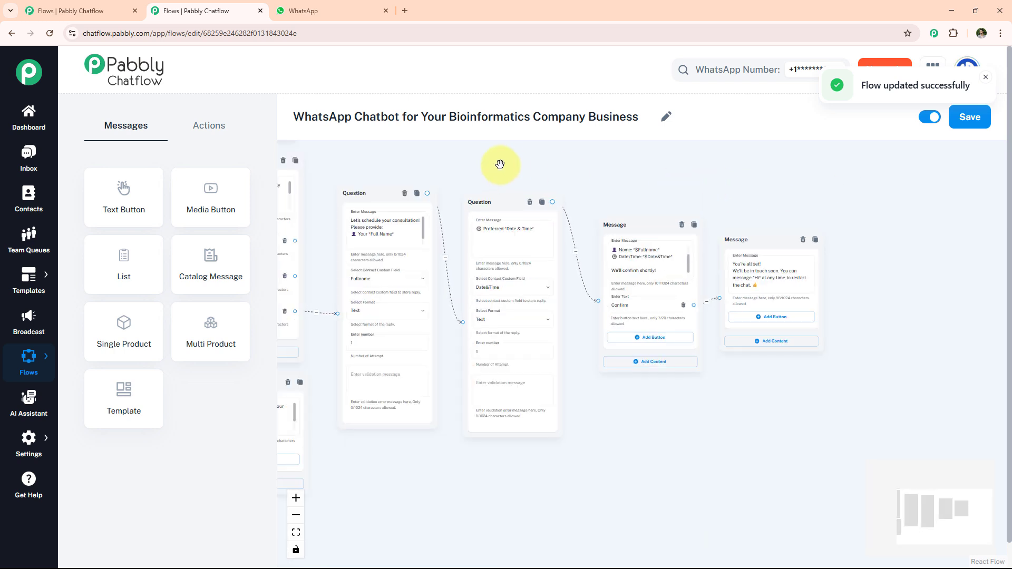
left_click_drag(498, 162, 626, 191)
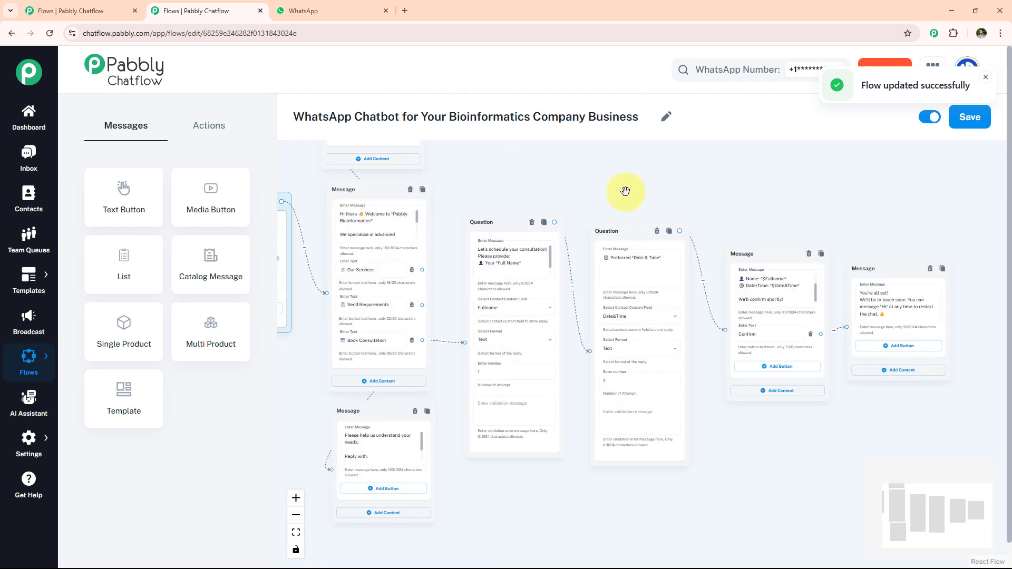
scroll(626, 191, "down", 1)
left_click_drag(485, 177, 507, 213)
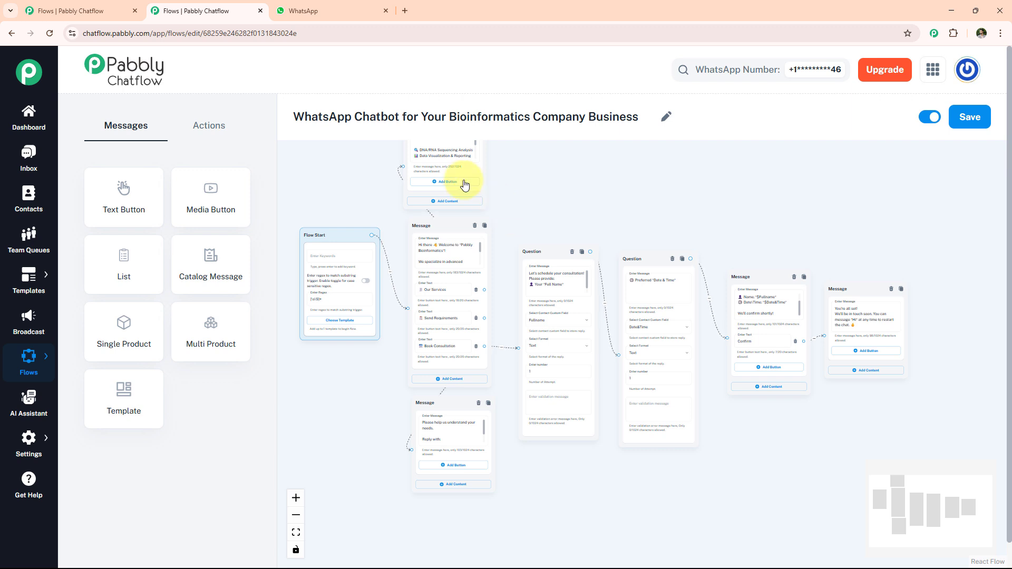
Step: Switch to WhatsApp and send "Book Consultation" to the Bioinformatics Company Business chat to test the chatbot
left_click(315, 6)
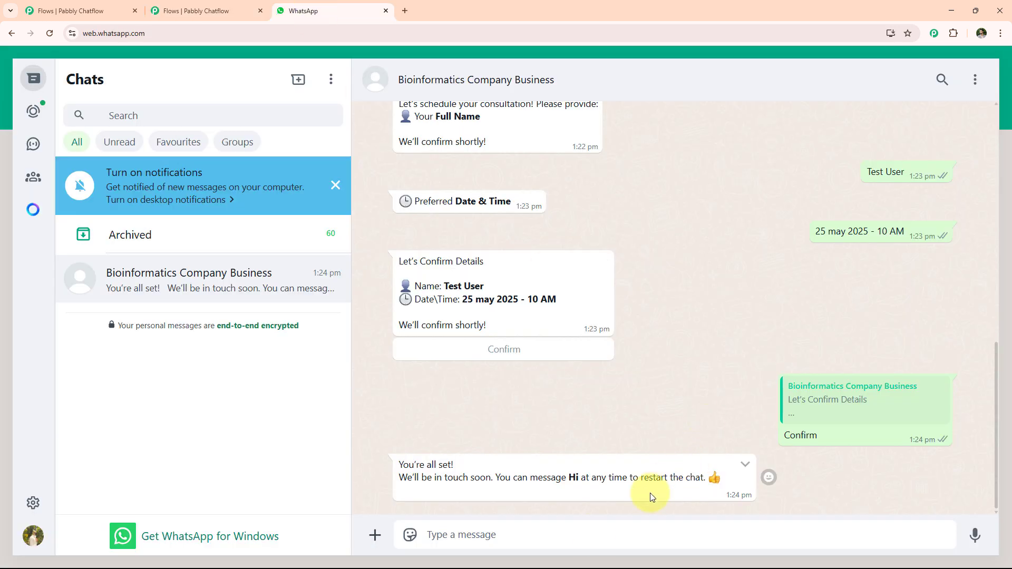
left_click(593, 534)
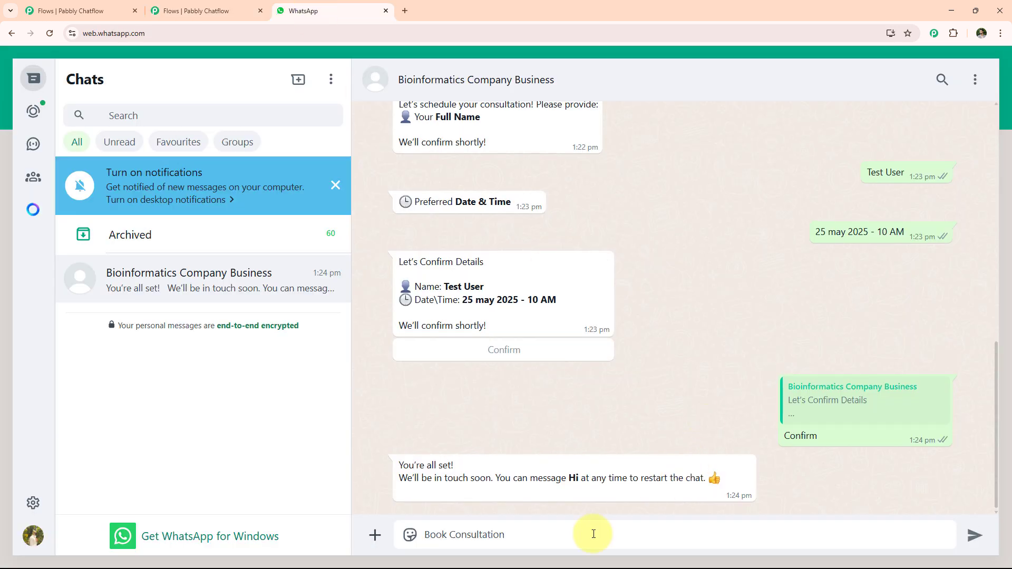
type("Book Consultation")
key("Return")
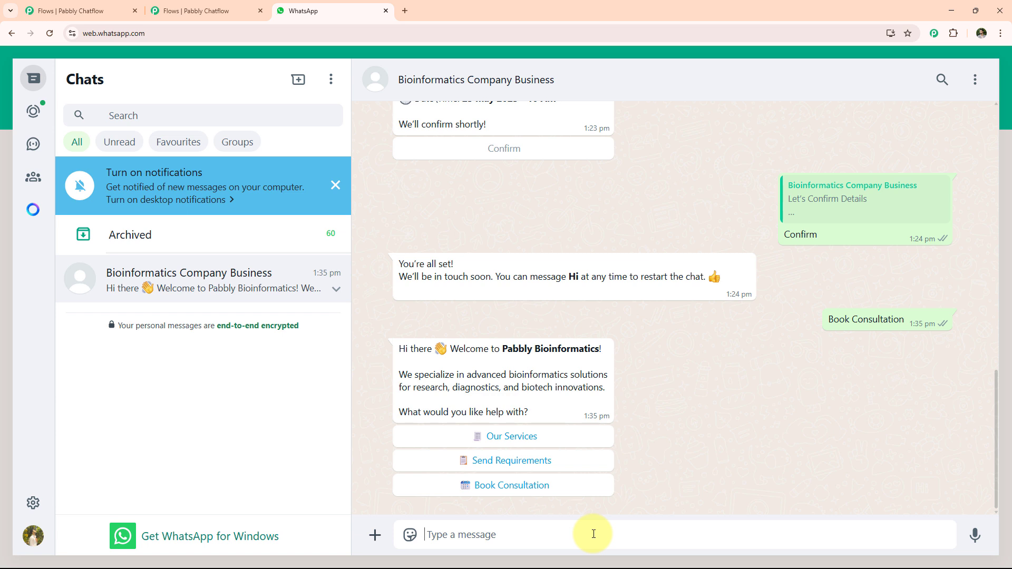